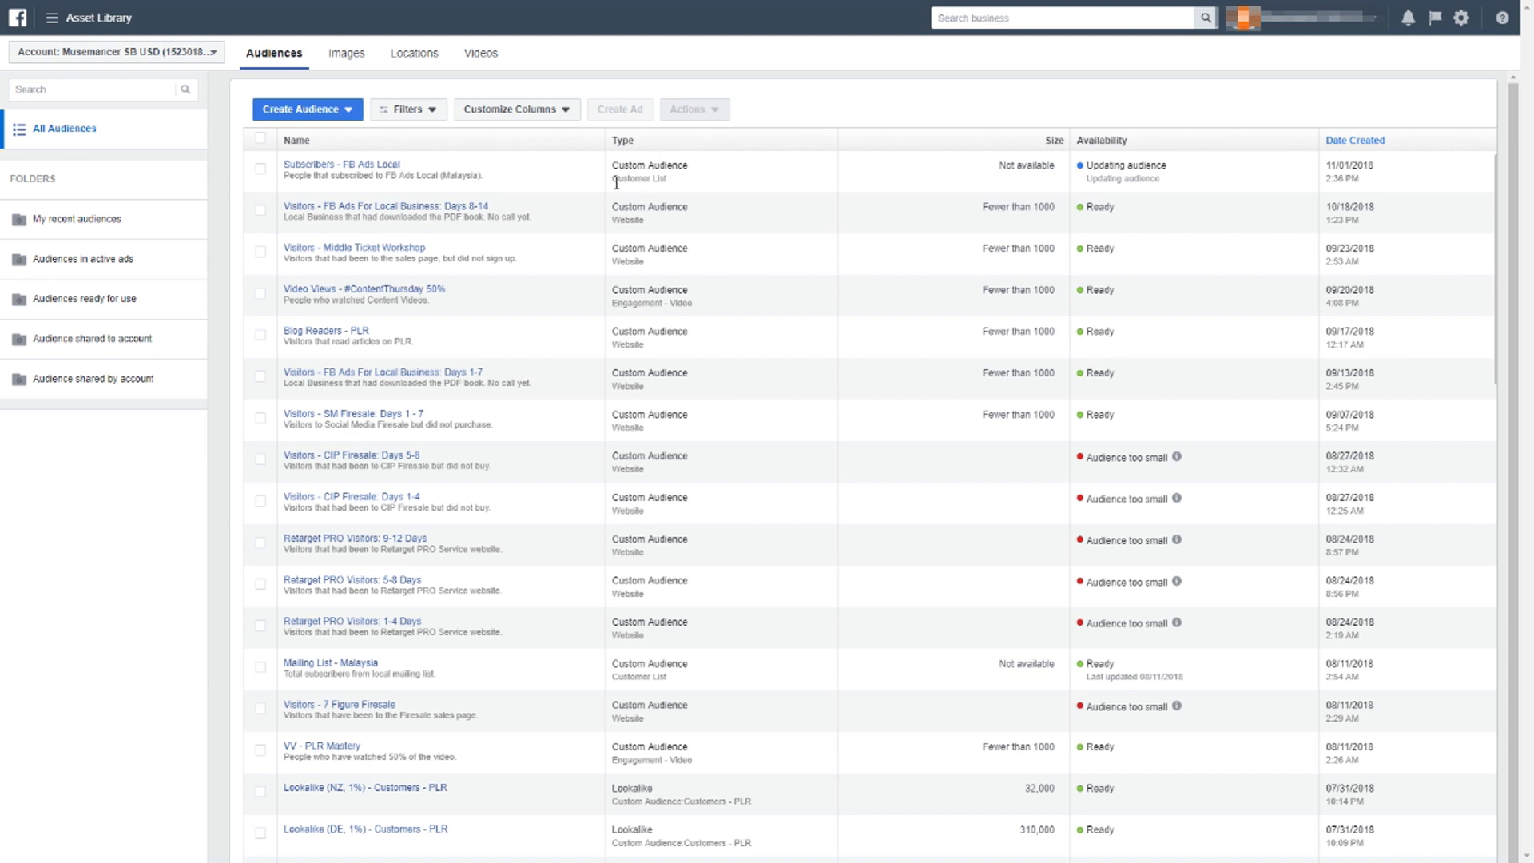
View the info cards of audiences in the list, including Lookalike (NZ, 1%) - Customers - PLR
mouse_move(355, 170)
mouse_move(435, 243)
click(260, 793)
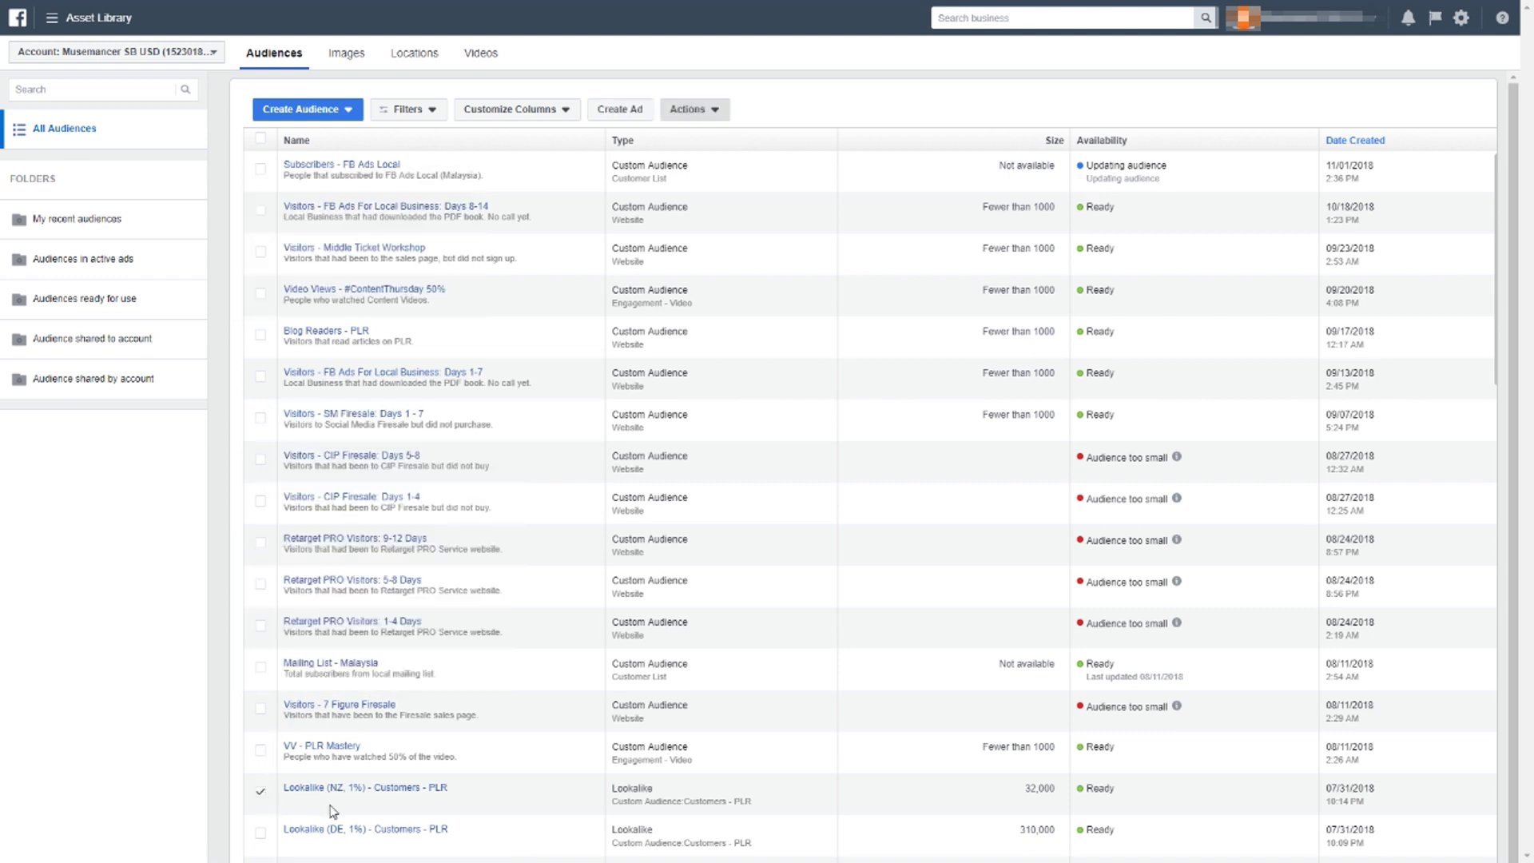
click(370, 791)
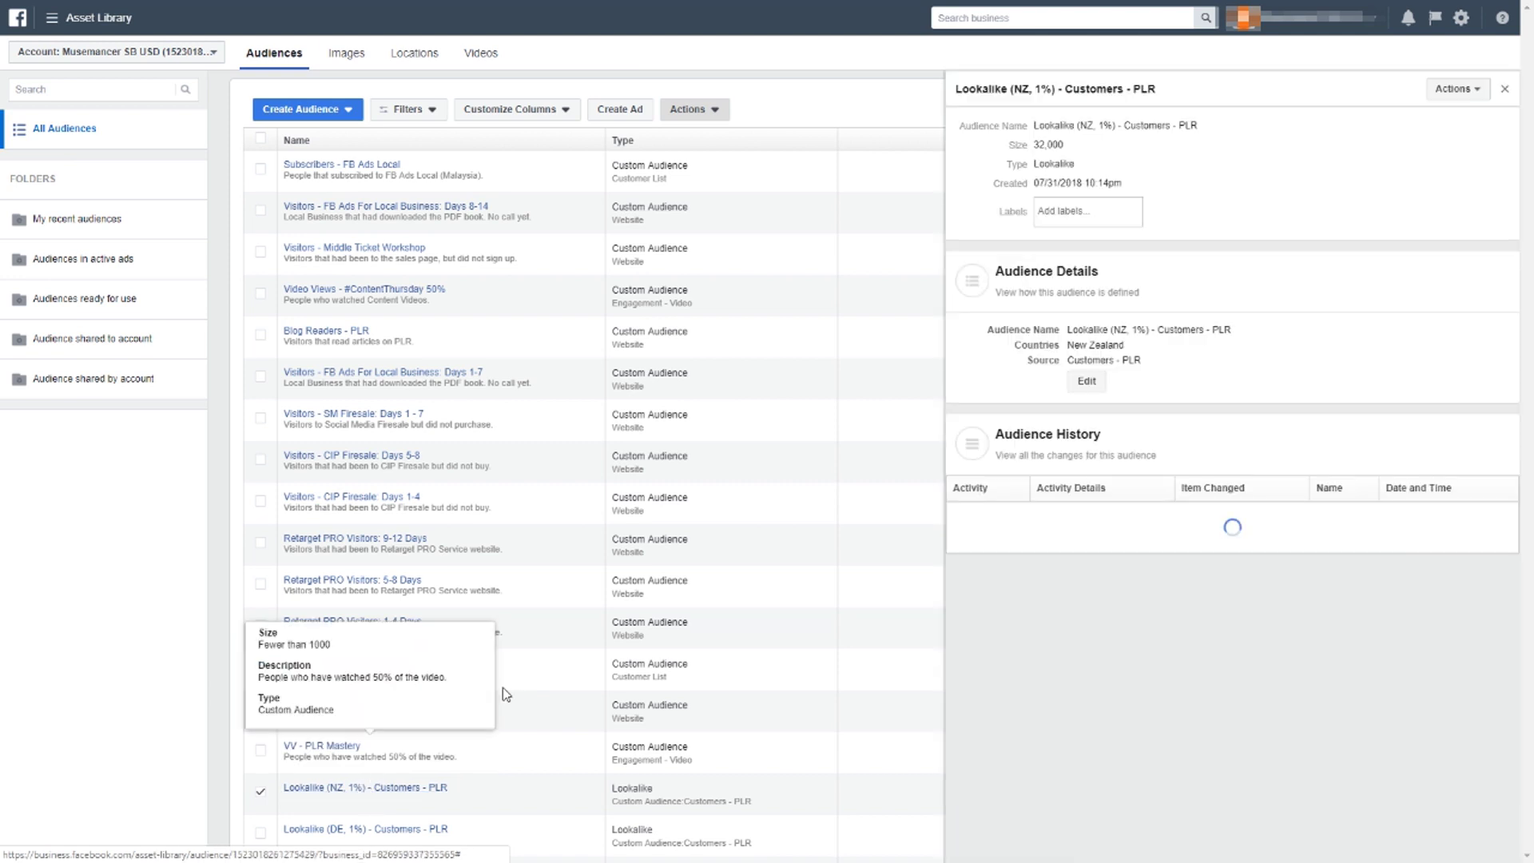
click(1086, 381)
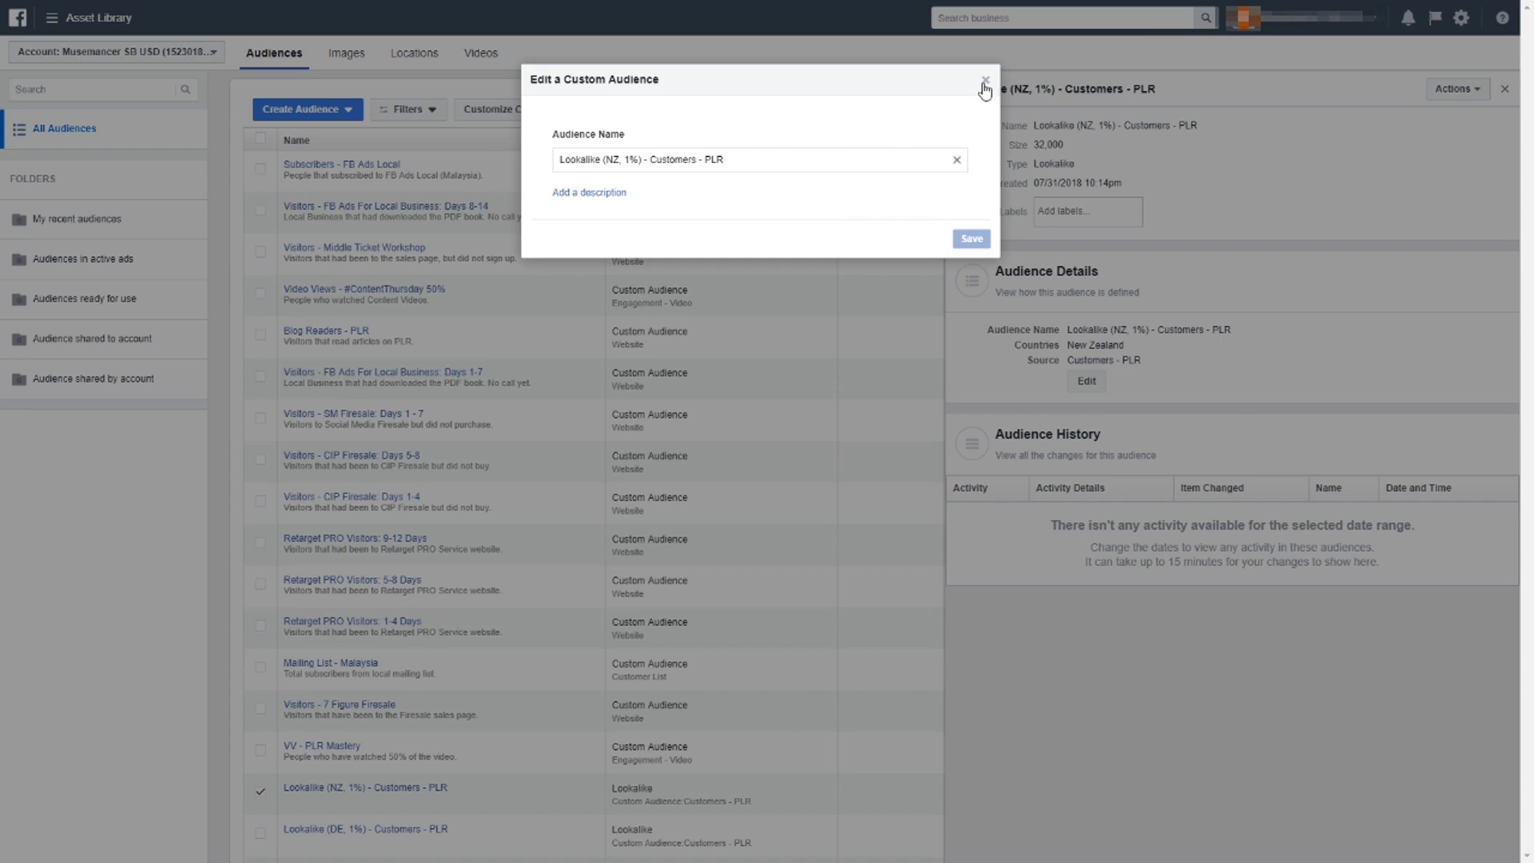
click(985, 82)
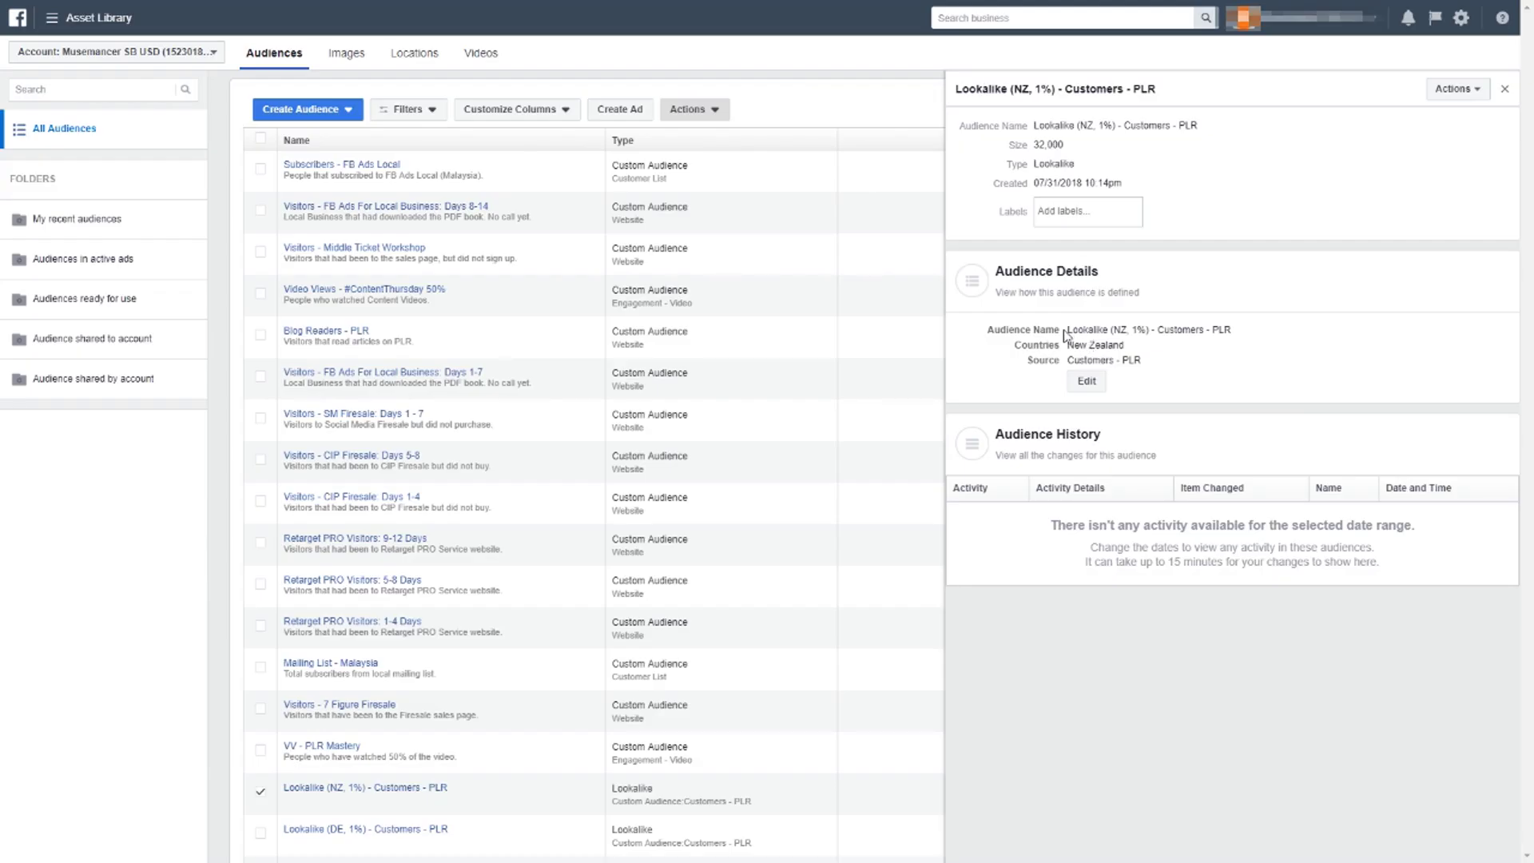
drag(1068, 330, 1119, 334)
click(1119, 334)
drag(1157, 331, 1233, 332)
click(1134, 170)
click(1505, 89)
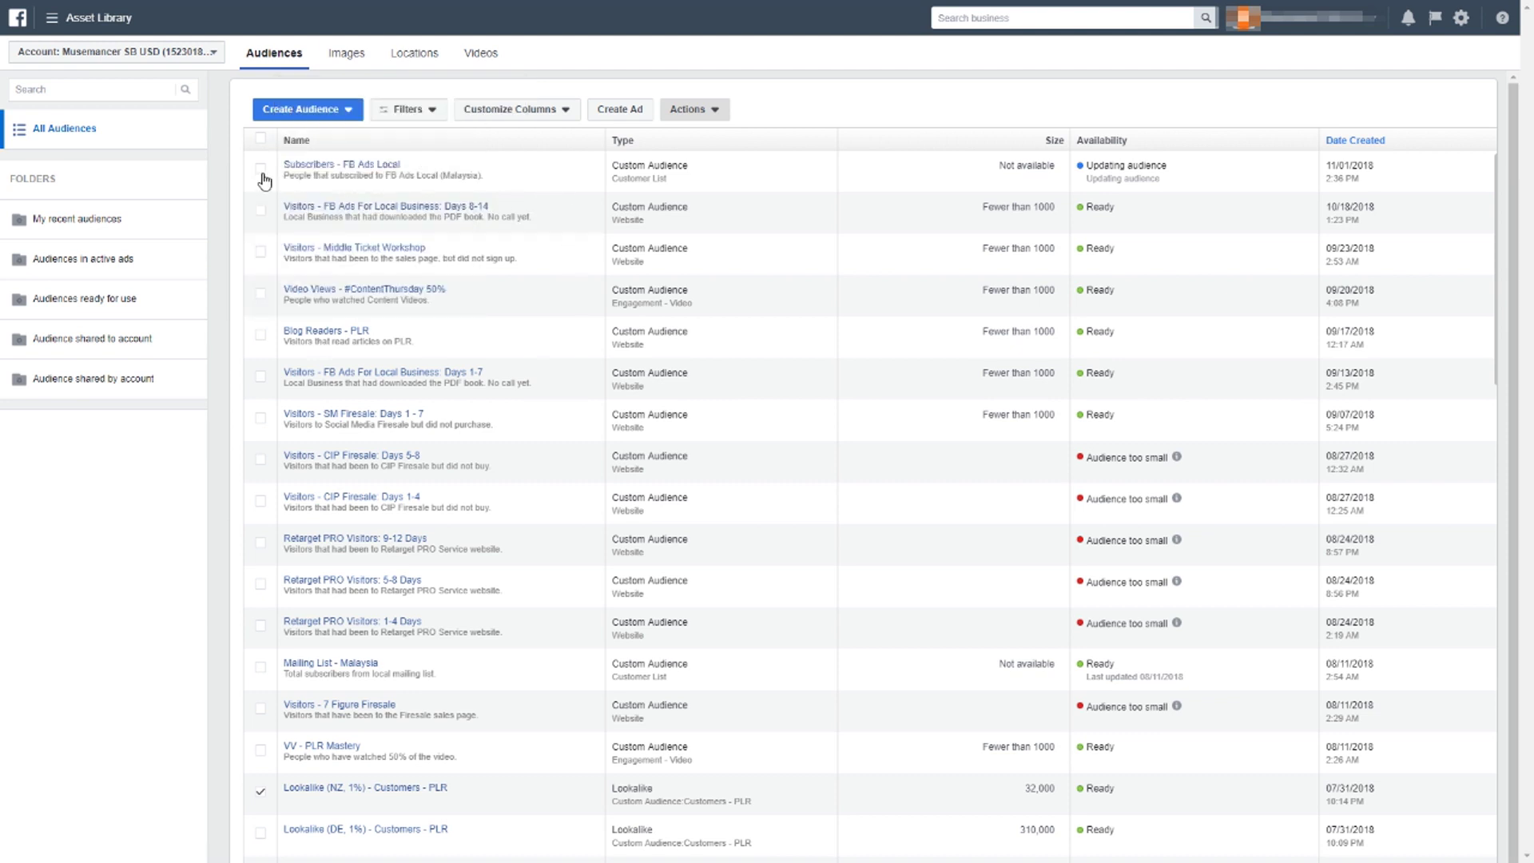
Start a new Lookalike Audience from the Create Audience menu
click(292, 114)
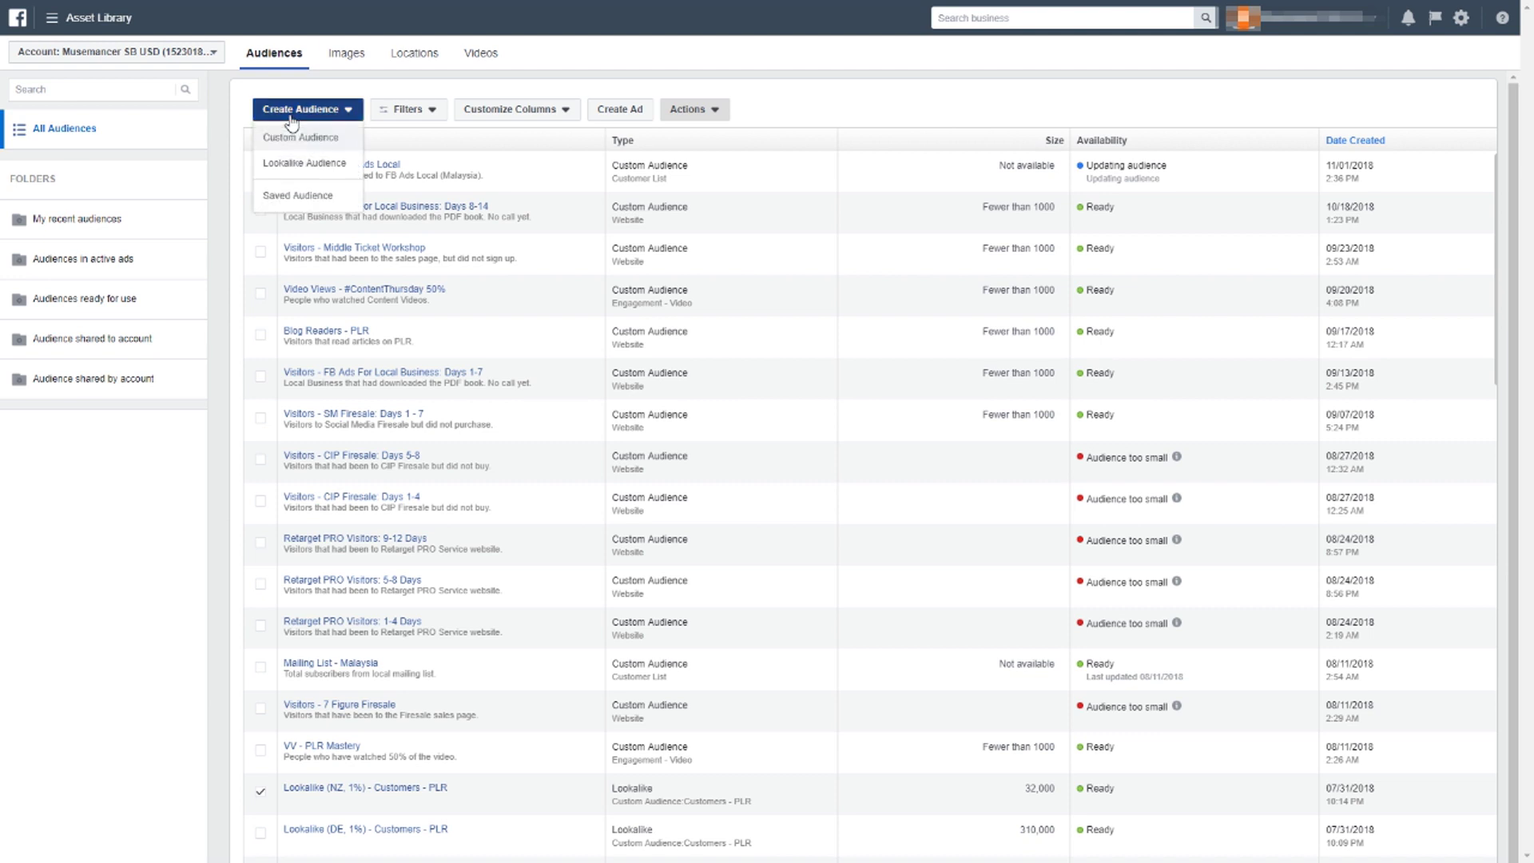
click(291, 116)
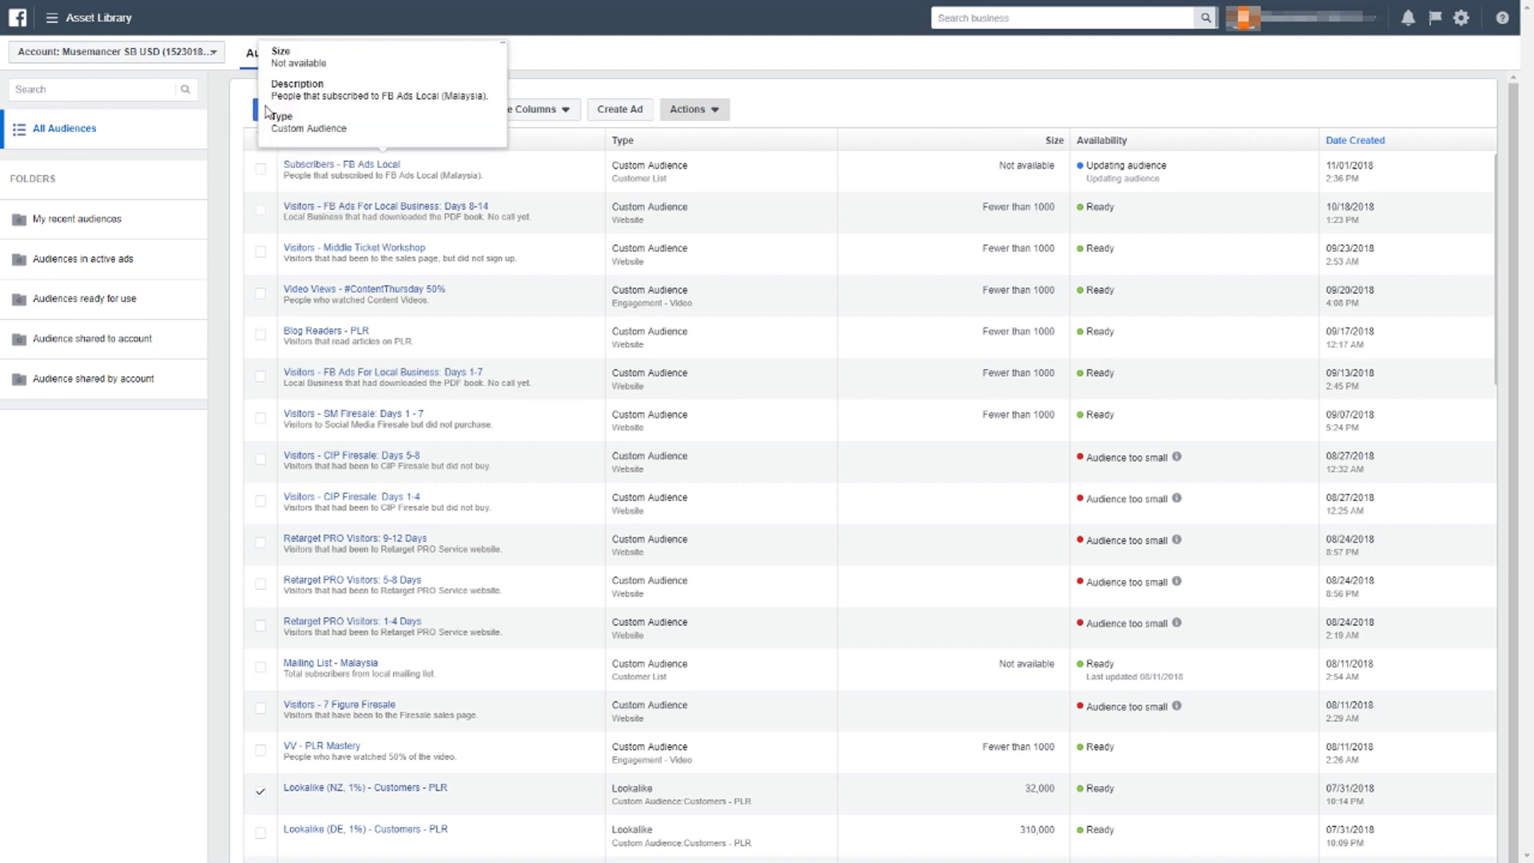
click(259, 112)
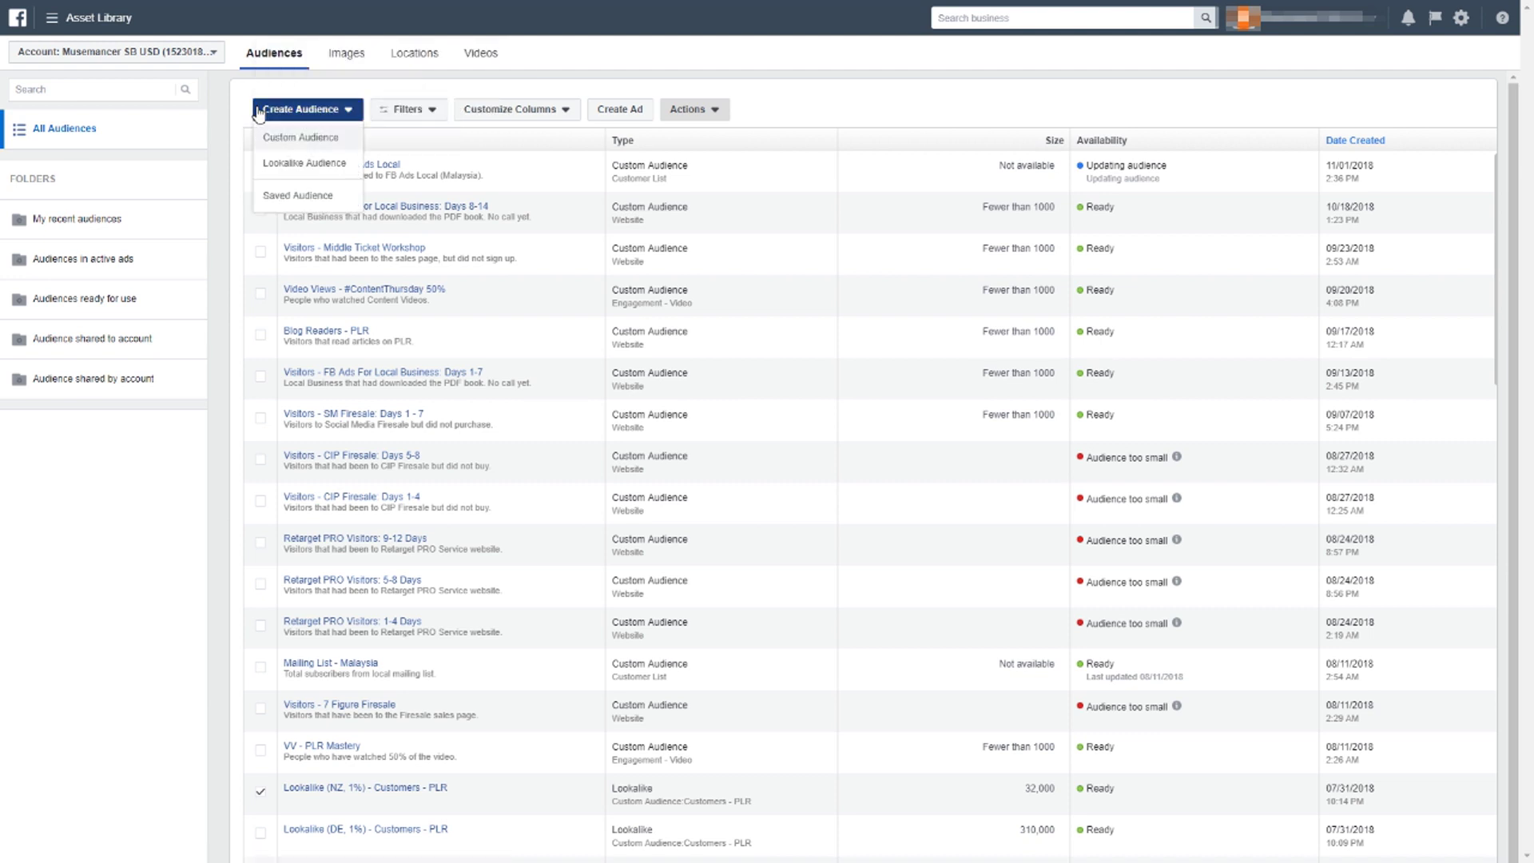
click(289, 166)
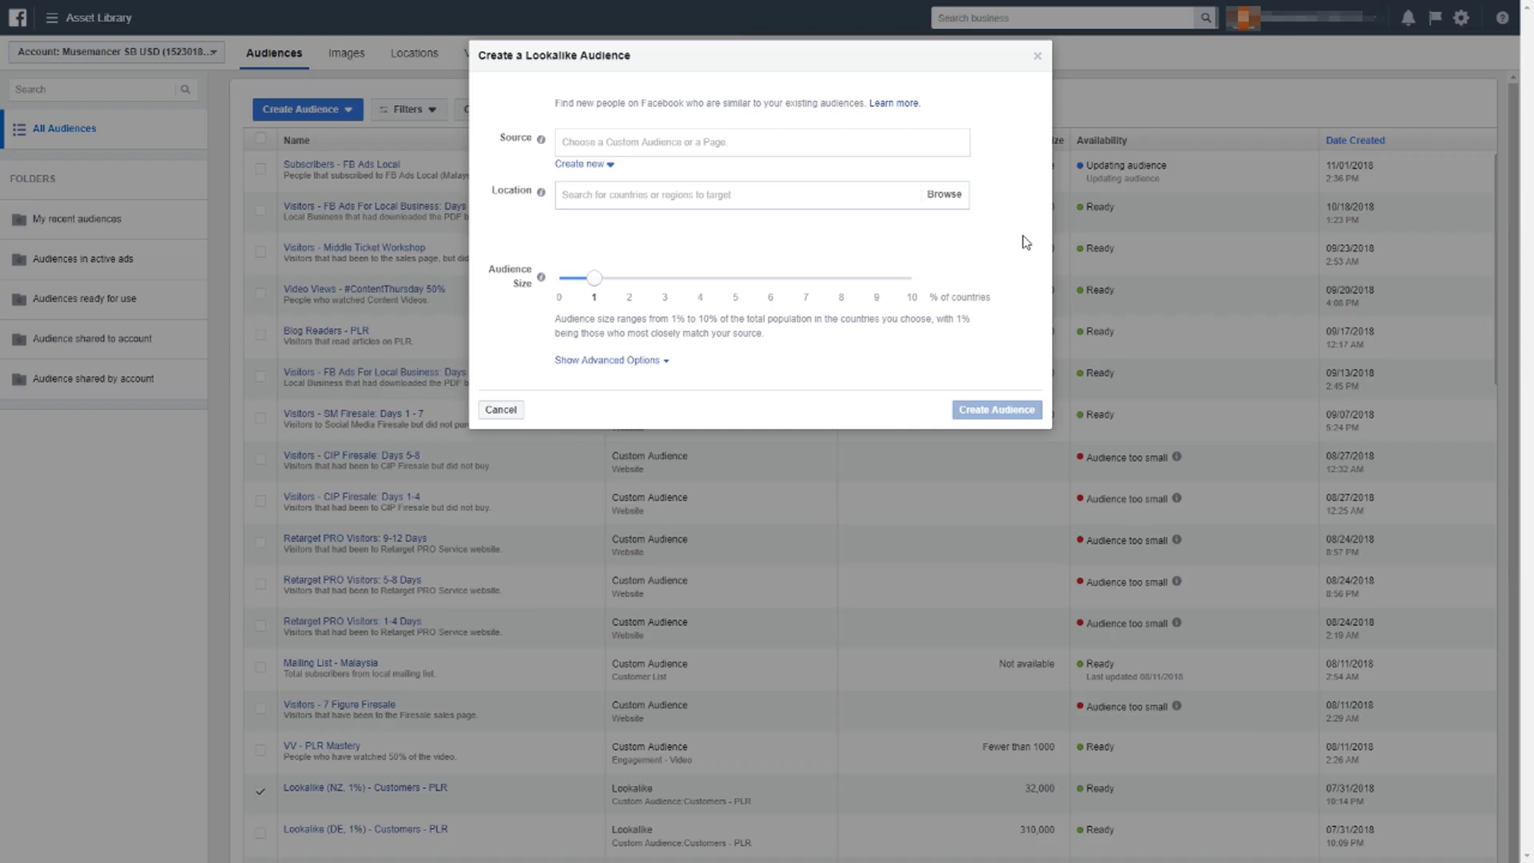
Set the lookalike's source to the custom audience Subscribers - FB Ads Local
click(777, 145)
click(729, 175)
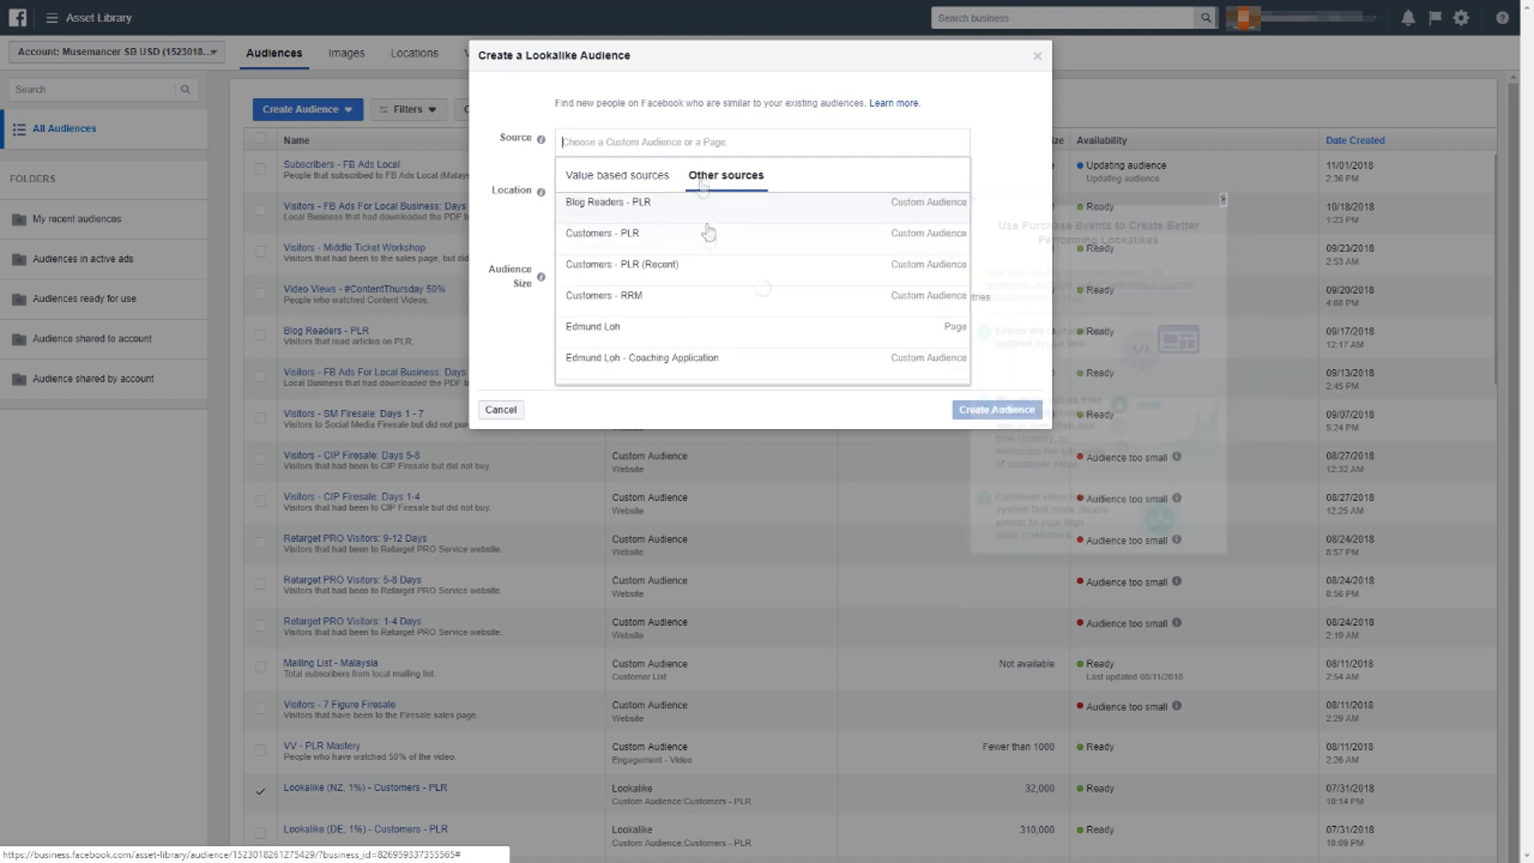
scroll(708, 272, down, 5)
click(645, 180)
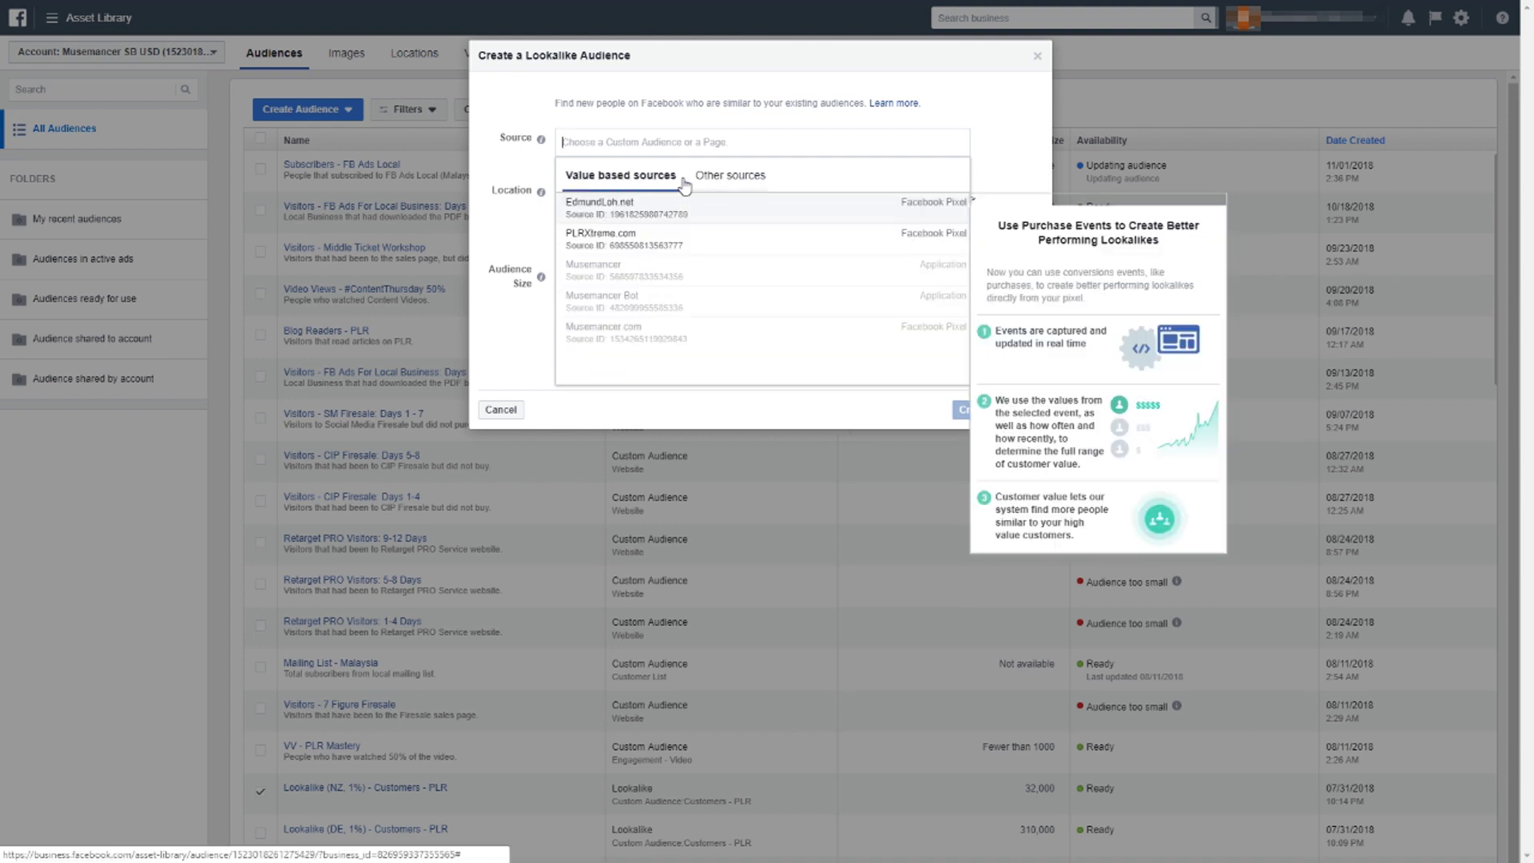
click(727, 177)
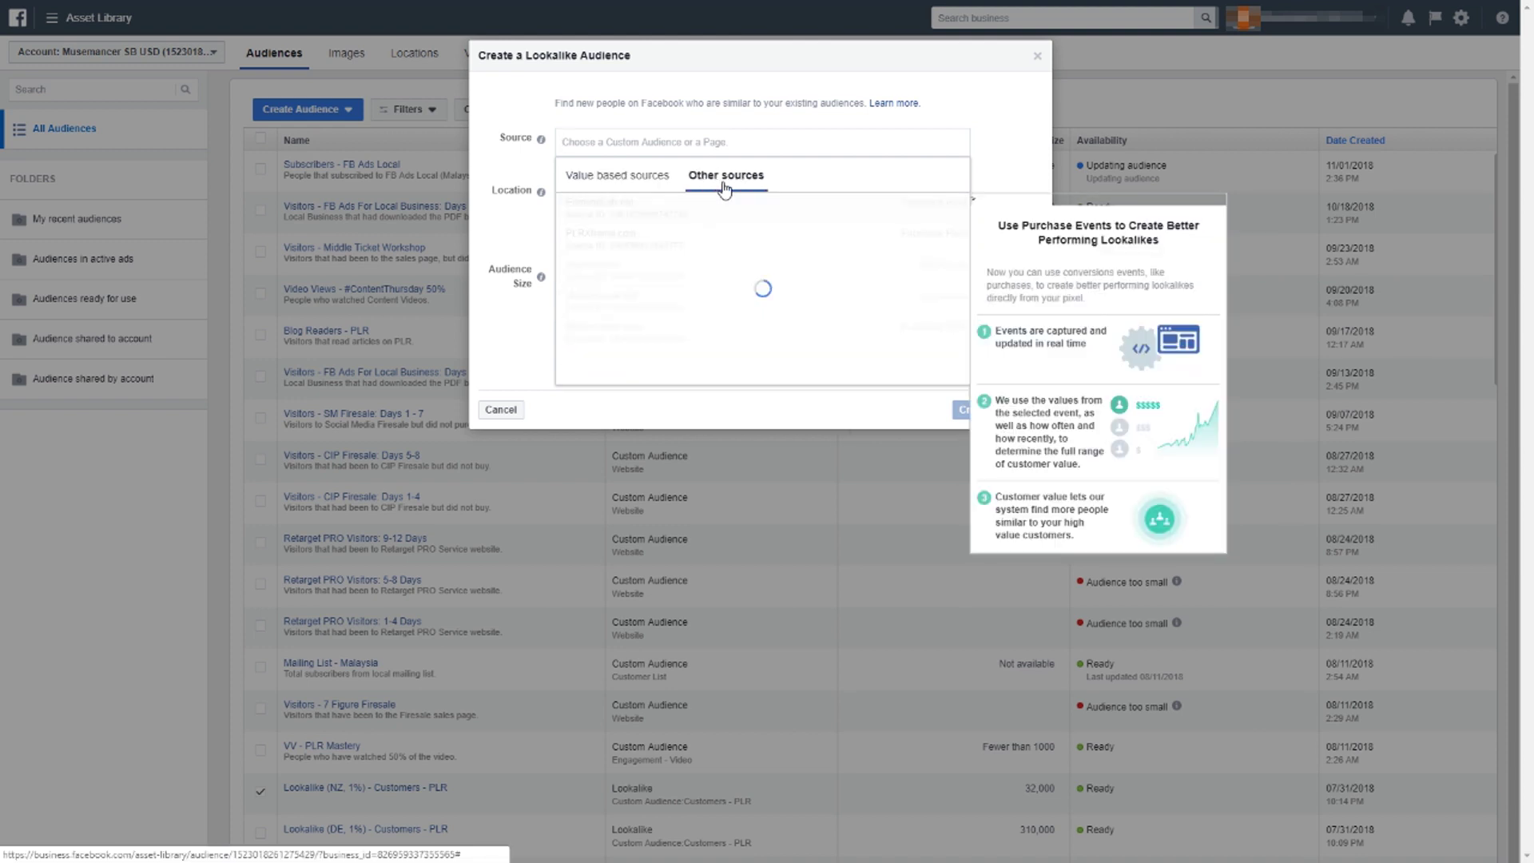
scroll(708, 240, down, 3)
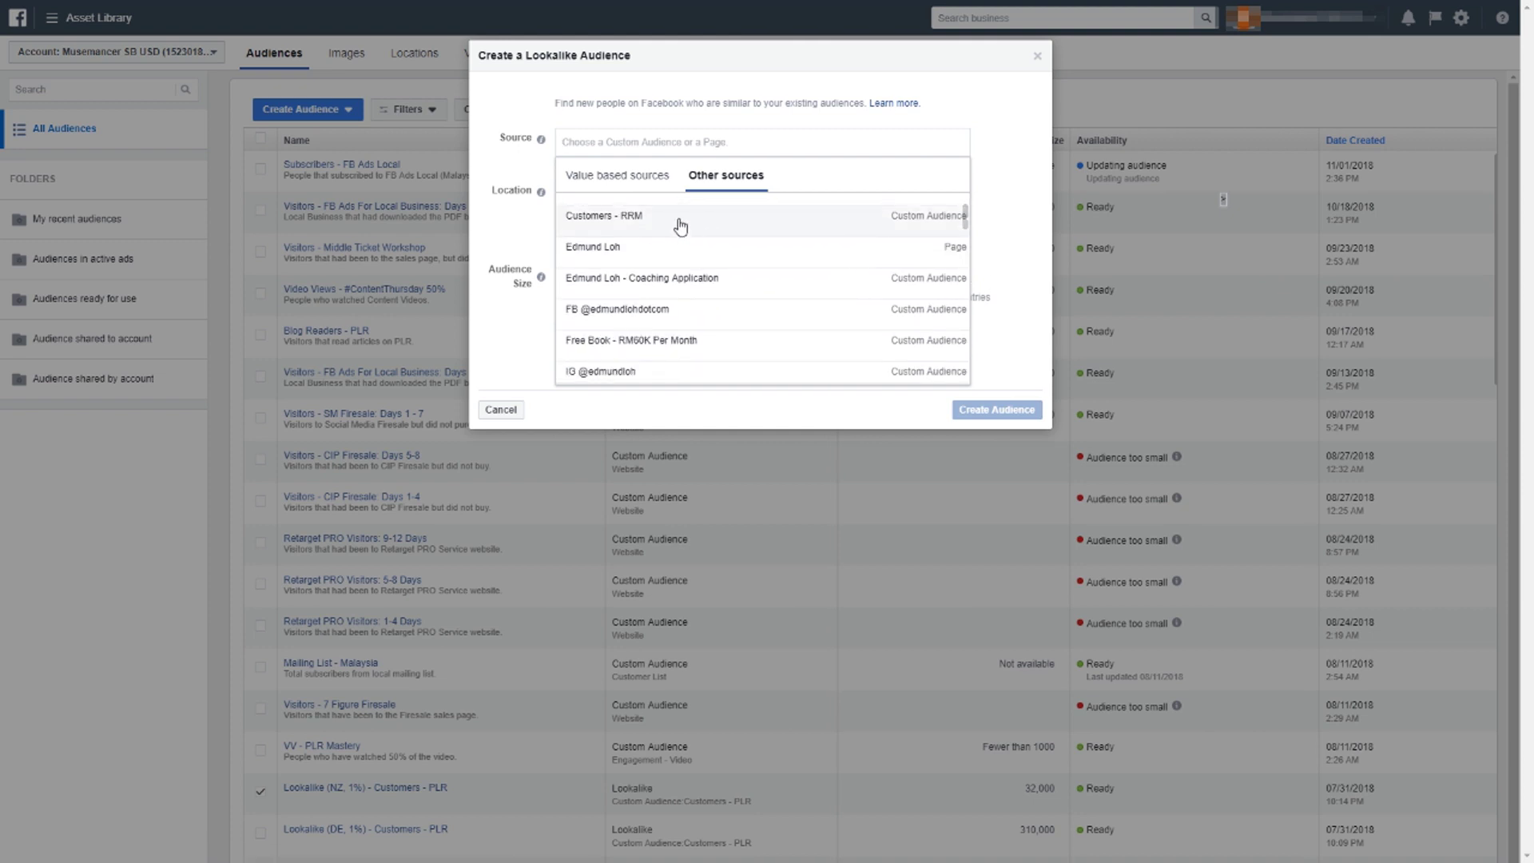
text(subscr)
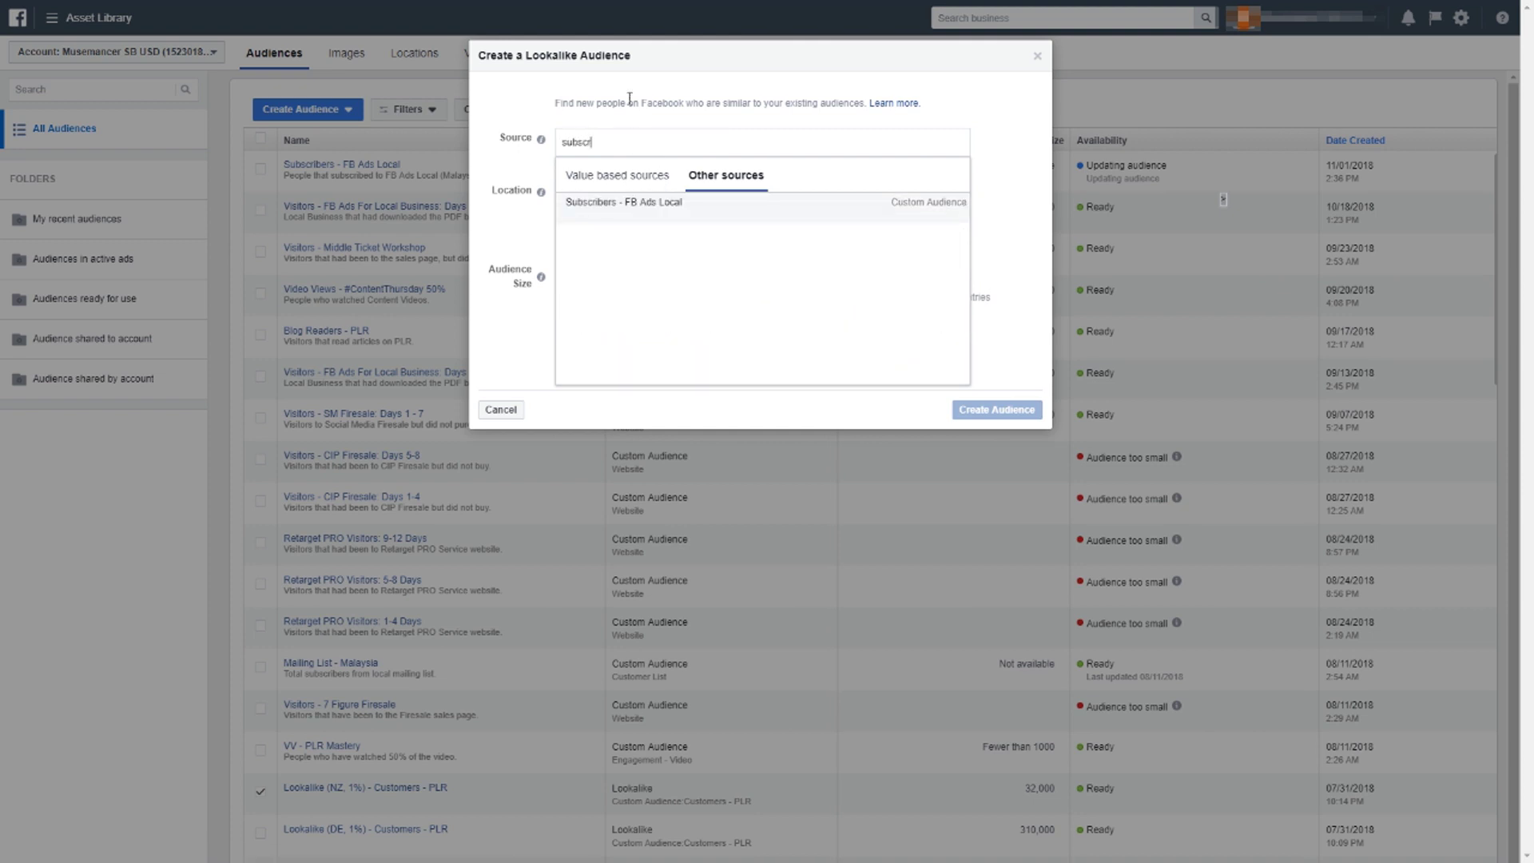
click(645, 205)
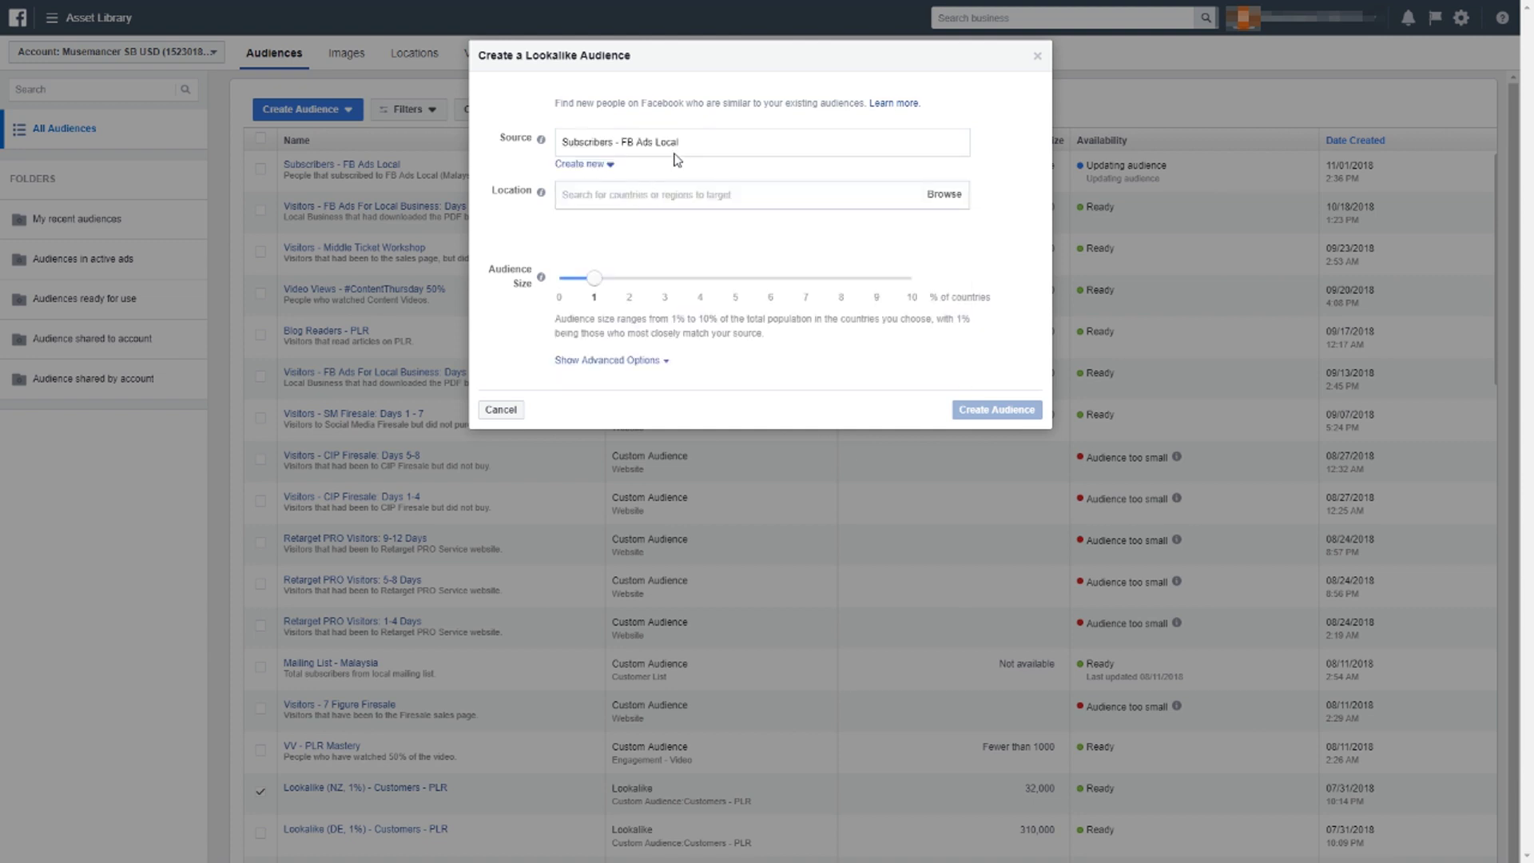
Set Malaysia as the lookalike's target location
click(648, 195)
text(malaysia)
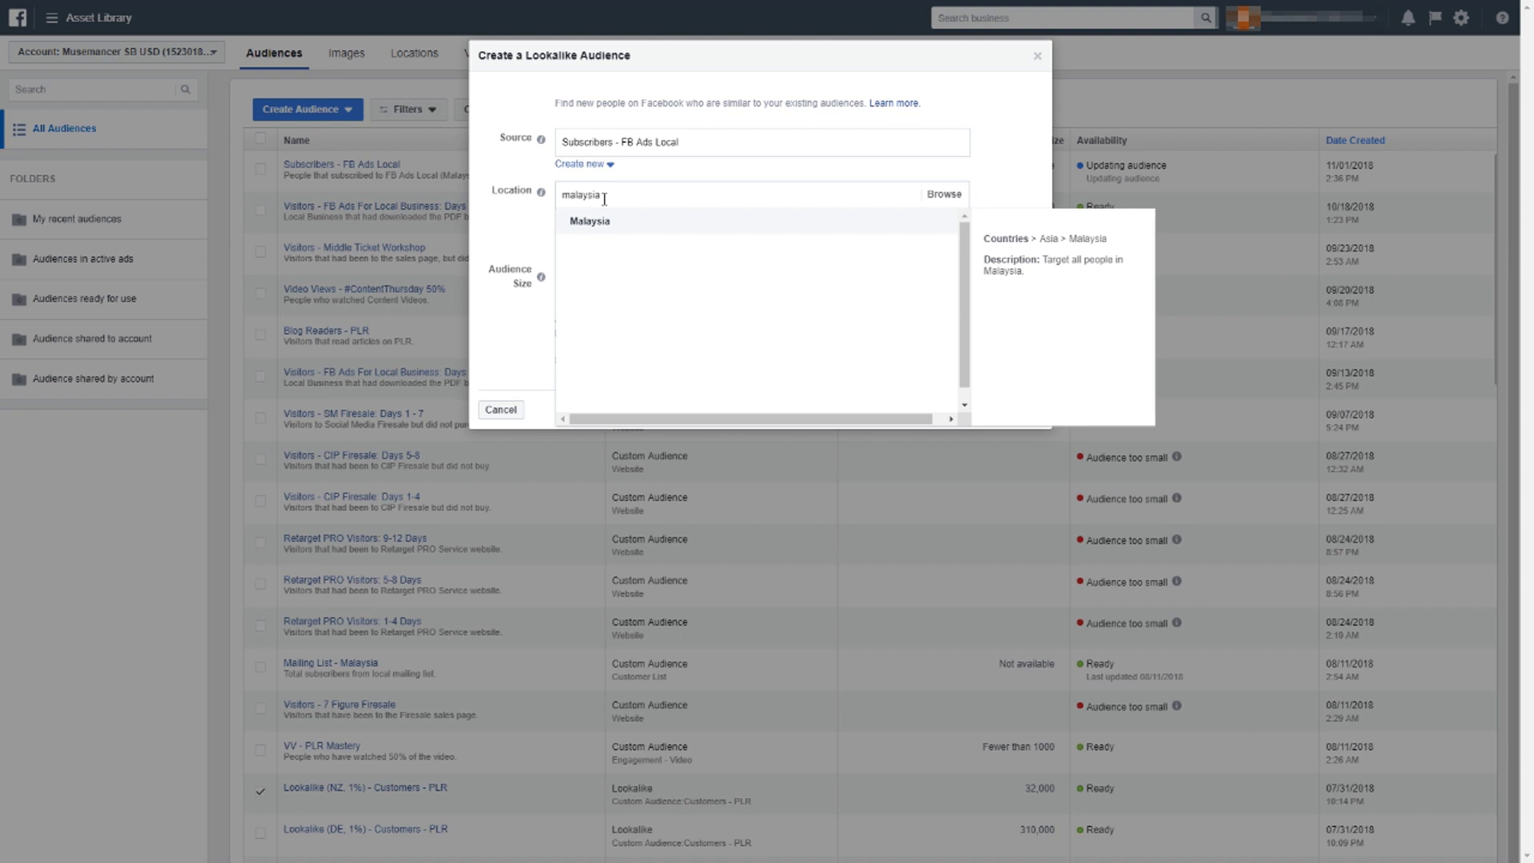
click(609, 222)
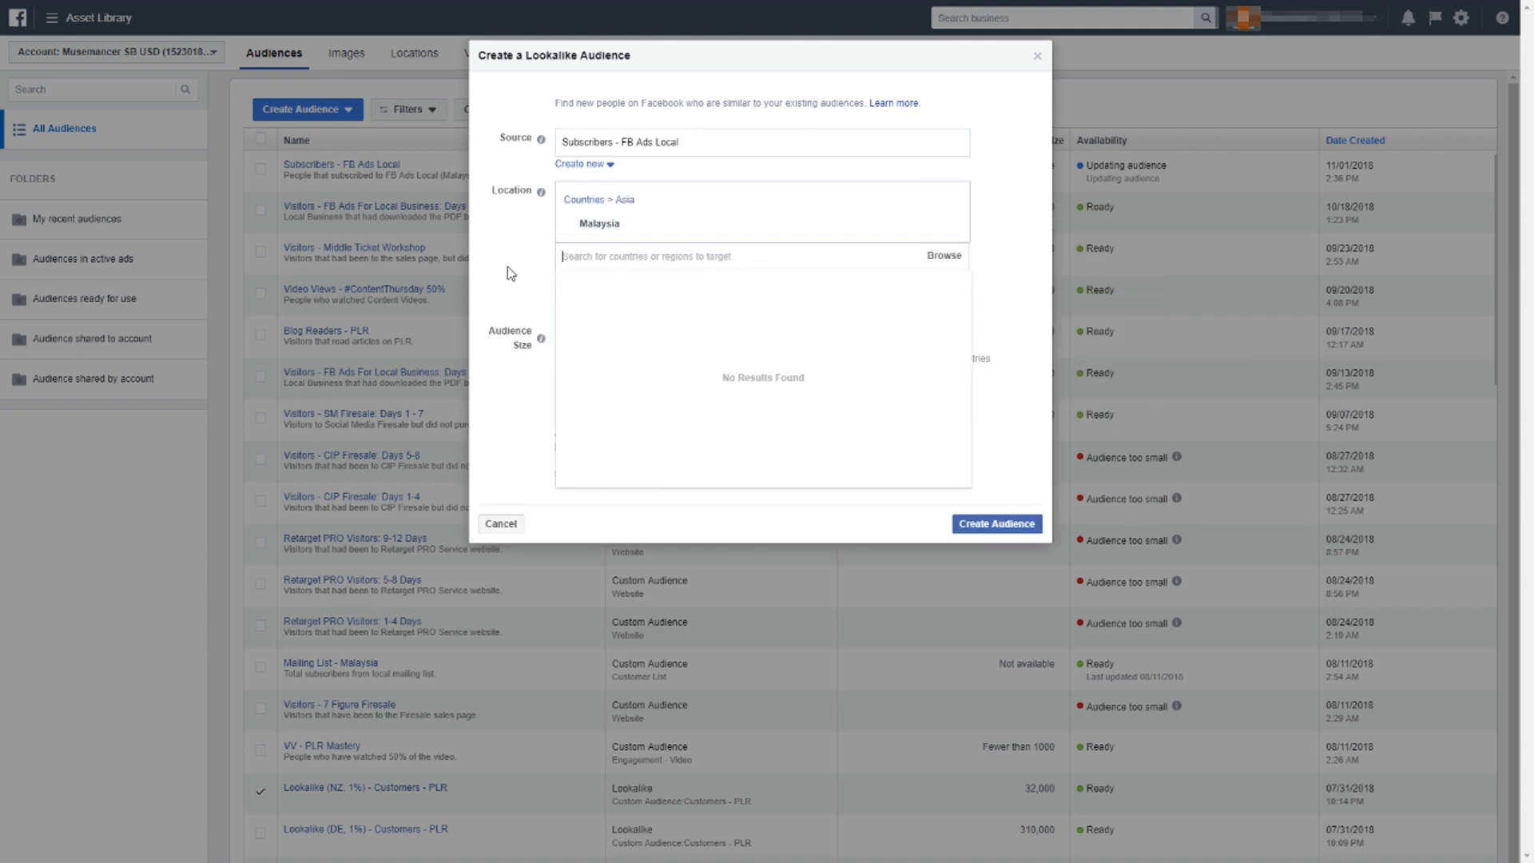
click(635, 255)
click(515, 264)
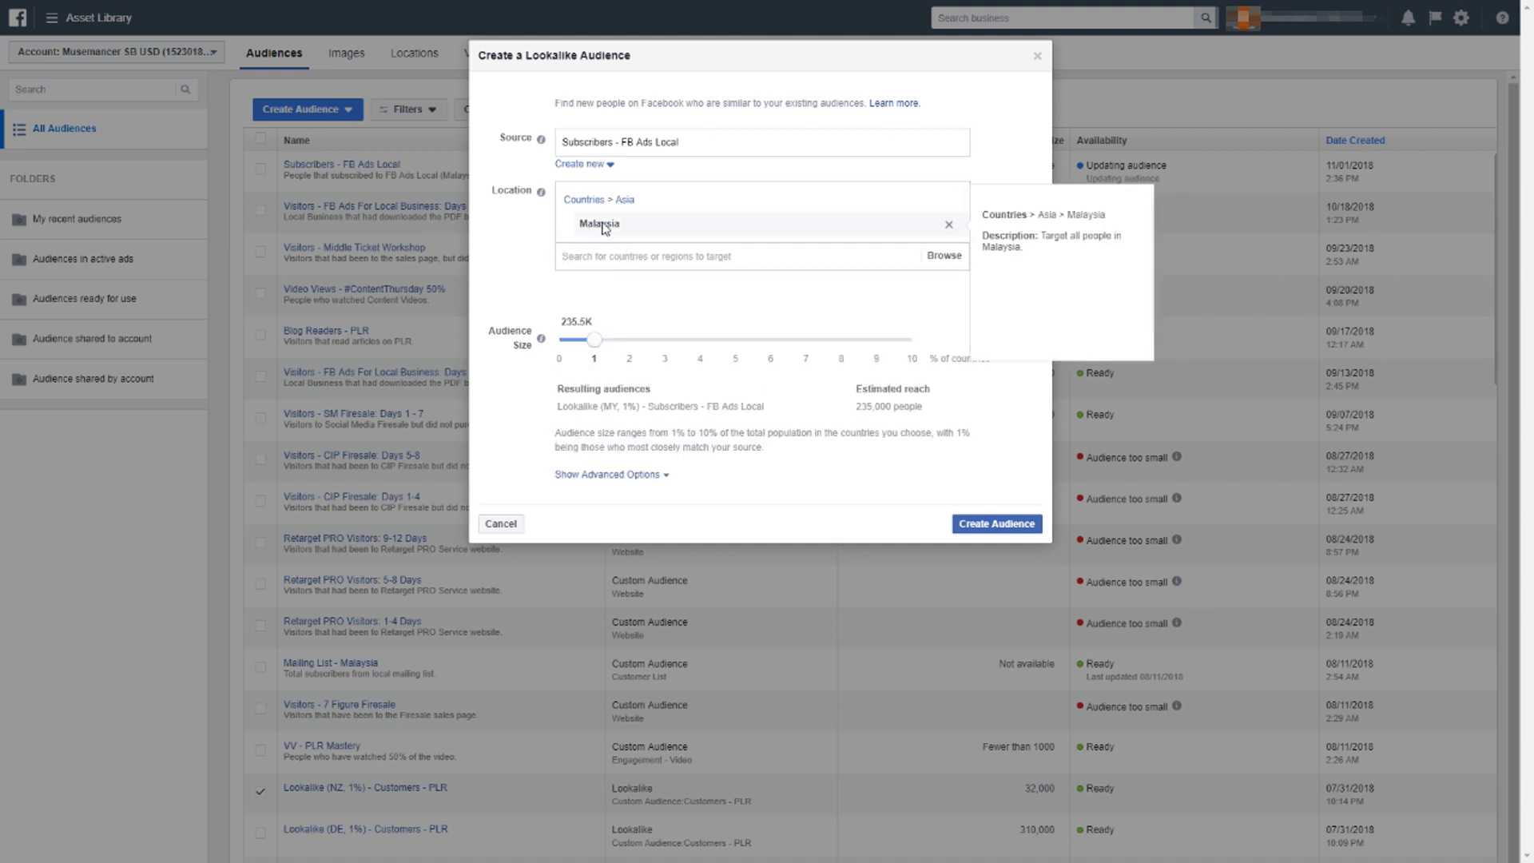
click(629, 149)
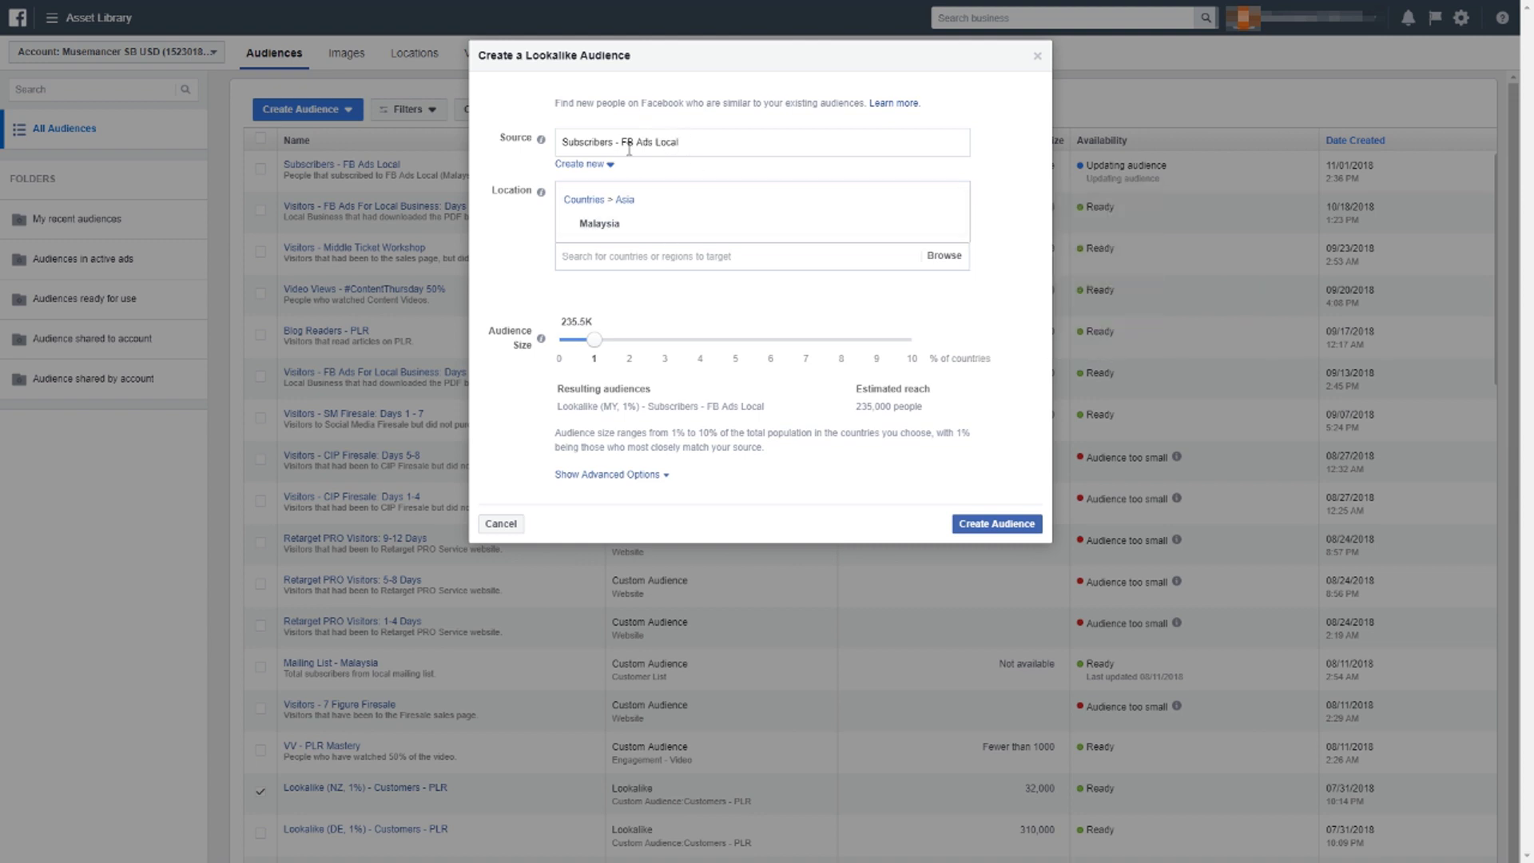
click(636, 255)
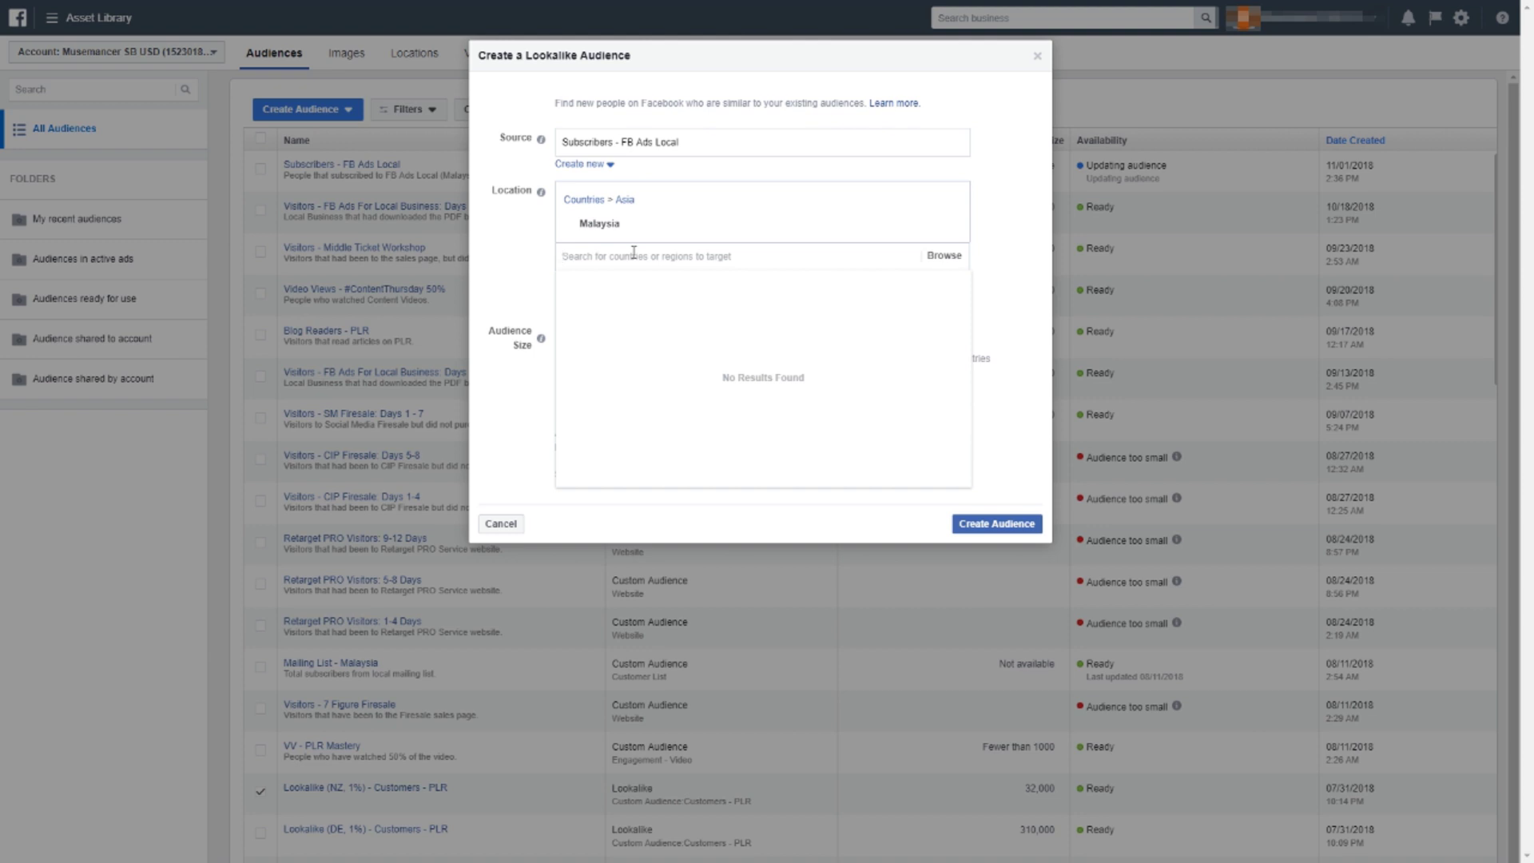
click(515, 226)
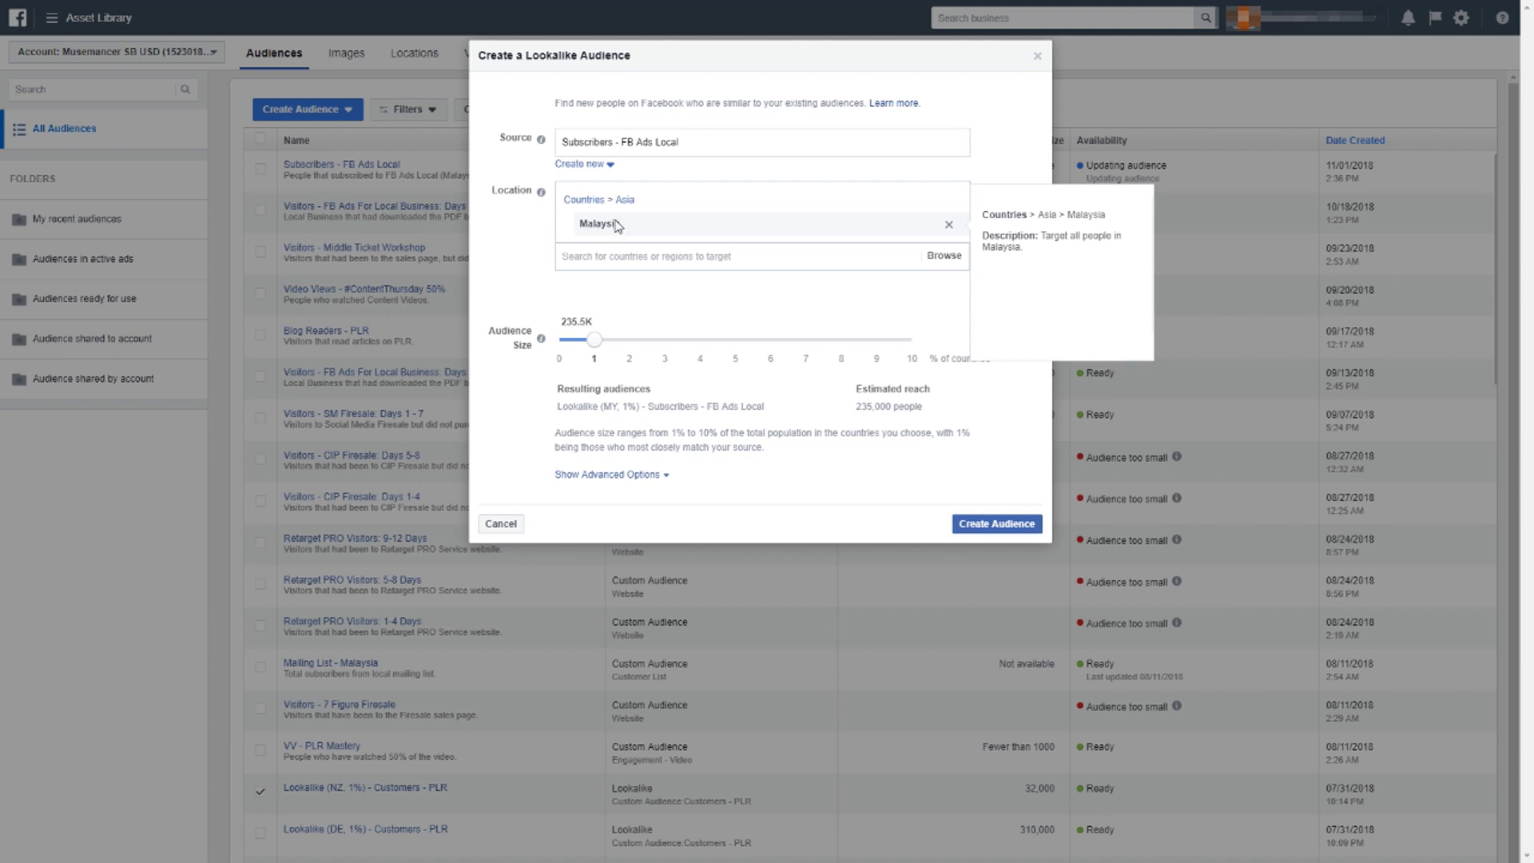
Add United States as a second country, then remove it so only Malaysia remains
click(613, 262)
text(u)
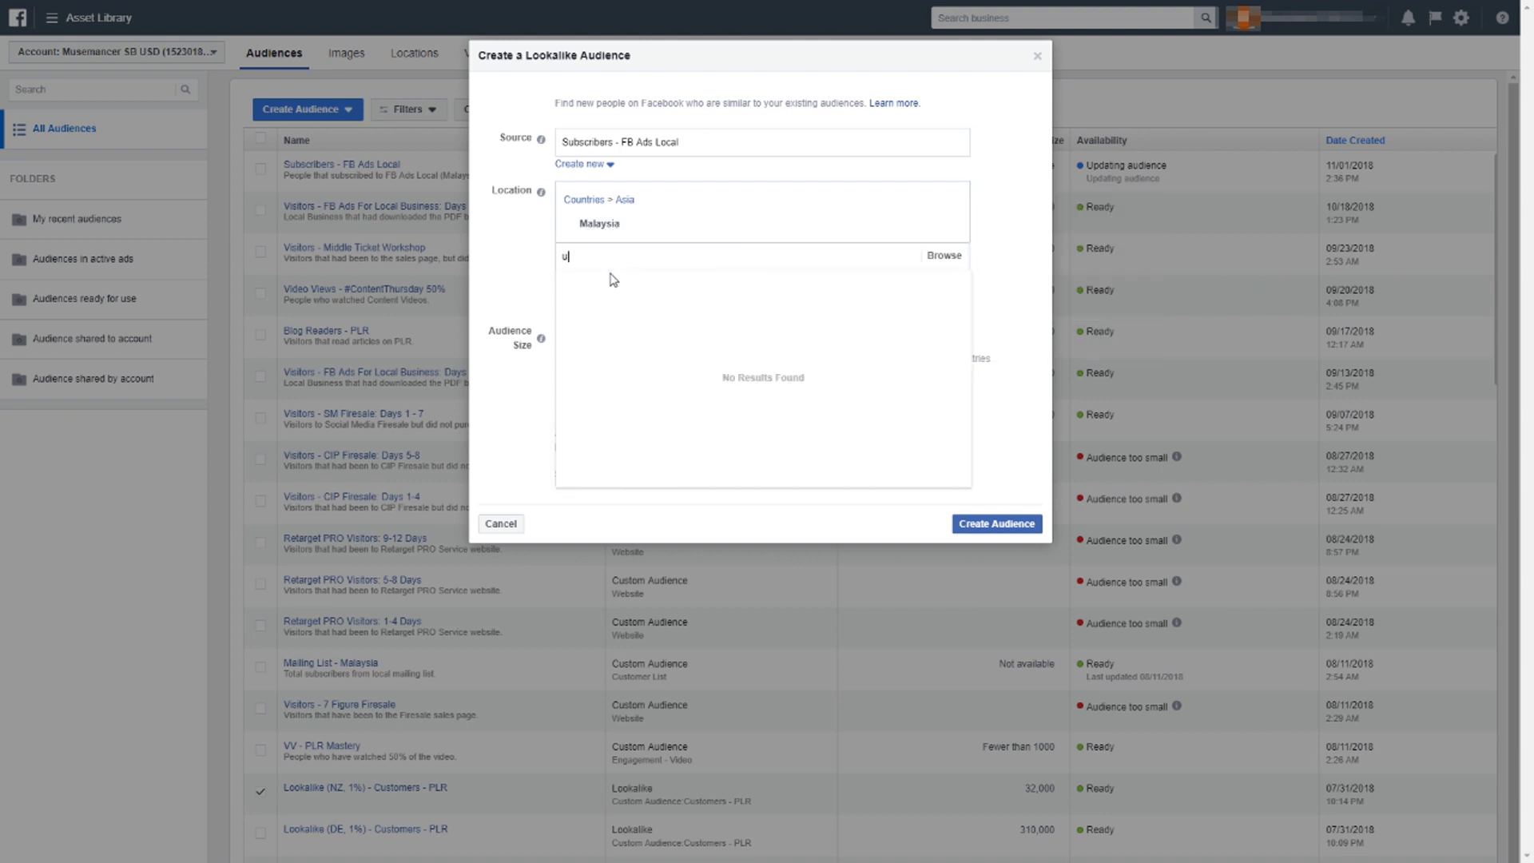
text(nited s)
click(630, 282)
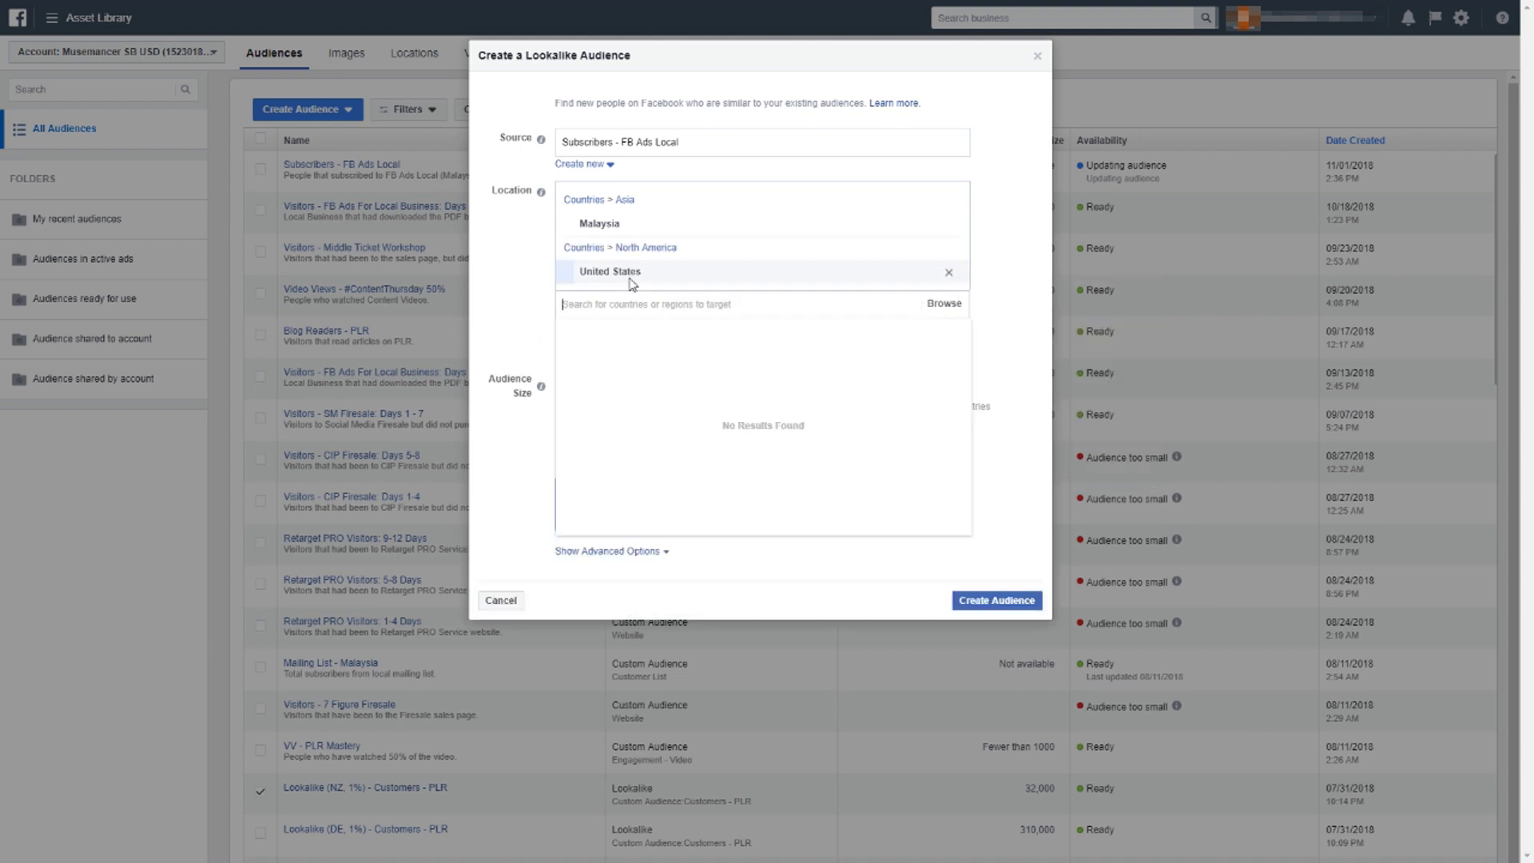
click(723, 273)
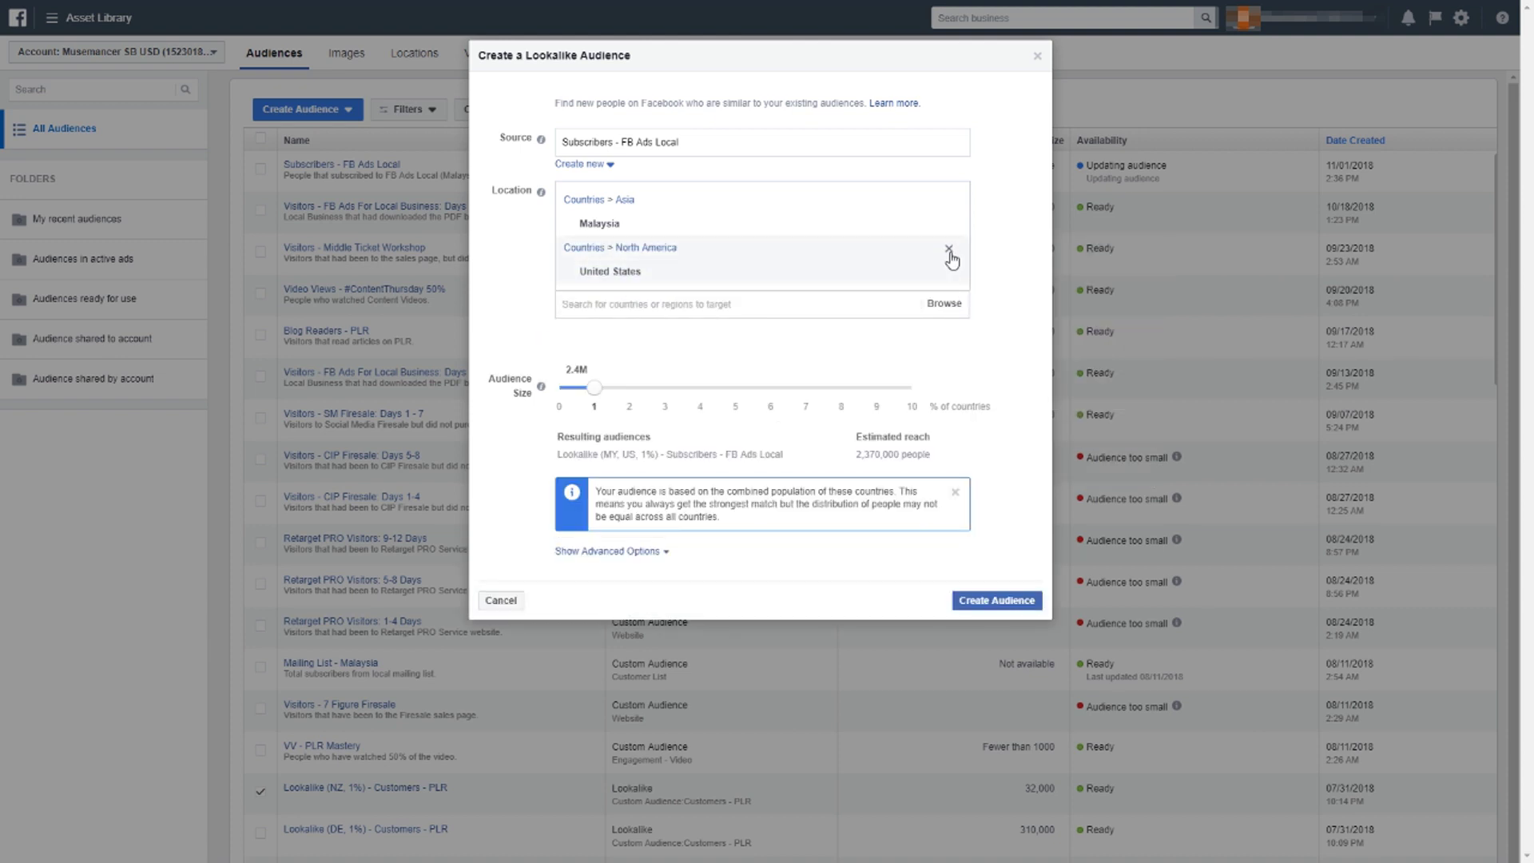
click(949, 250)
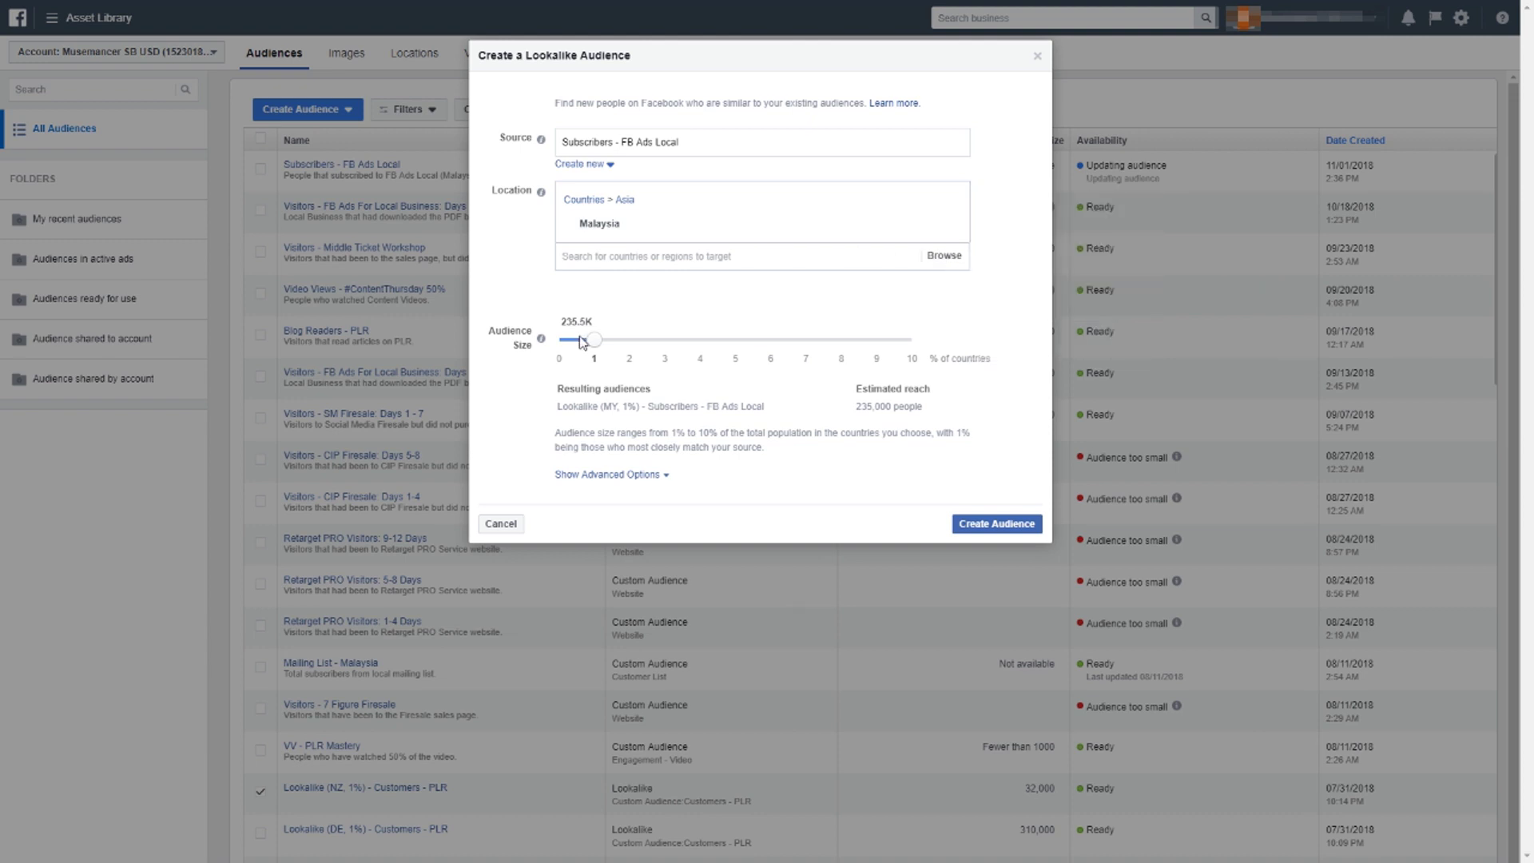
Try widening the audience size slider to about 9–10%, then bring it back toward 1%
mouse_move(540, 341)
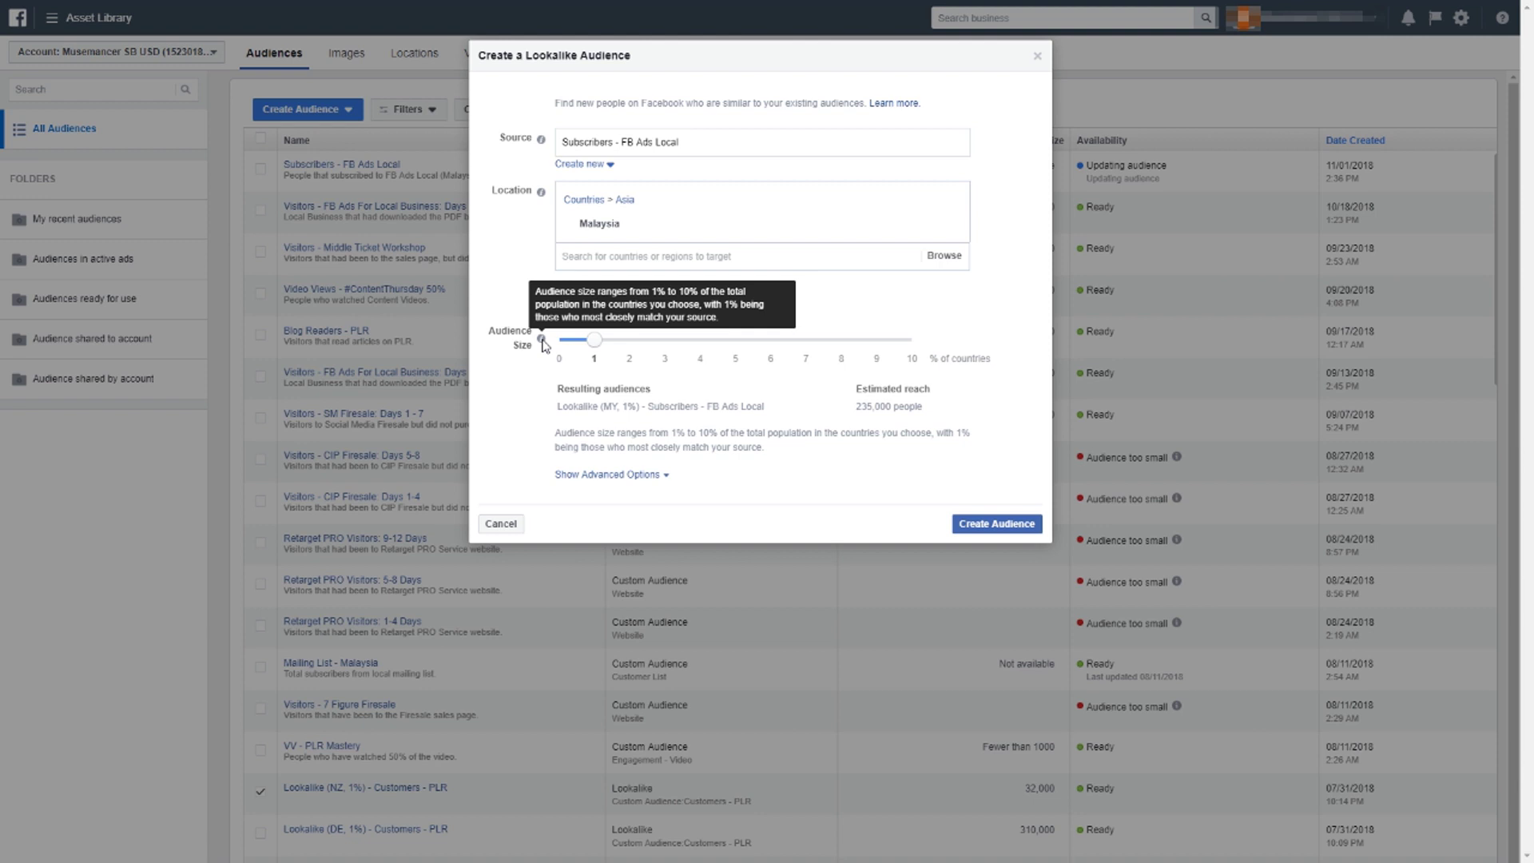
drag(593, 341, 912, 360)
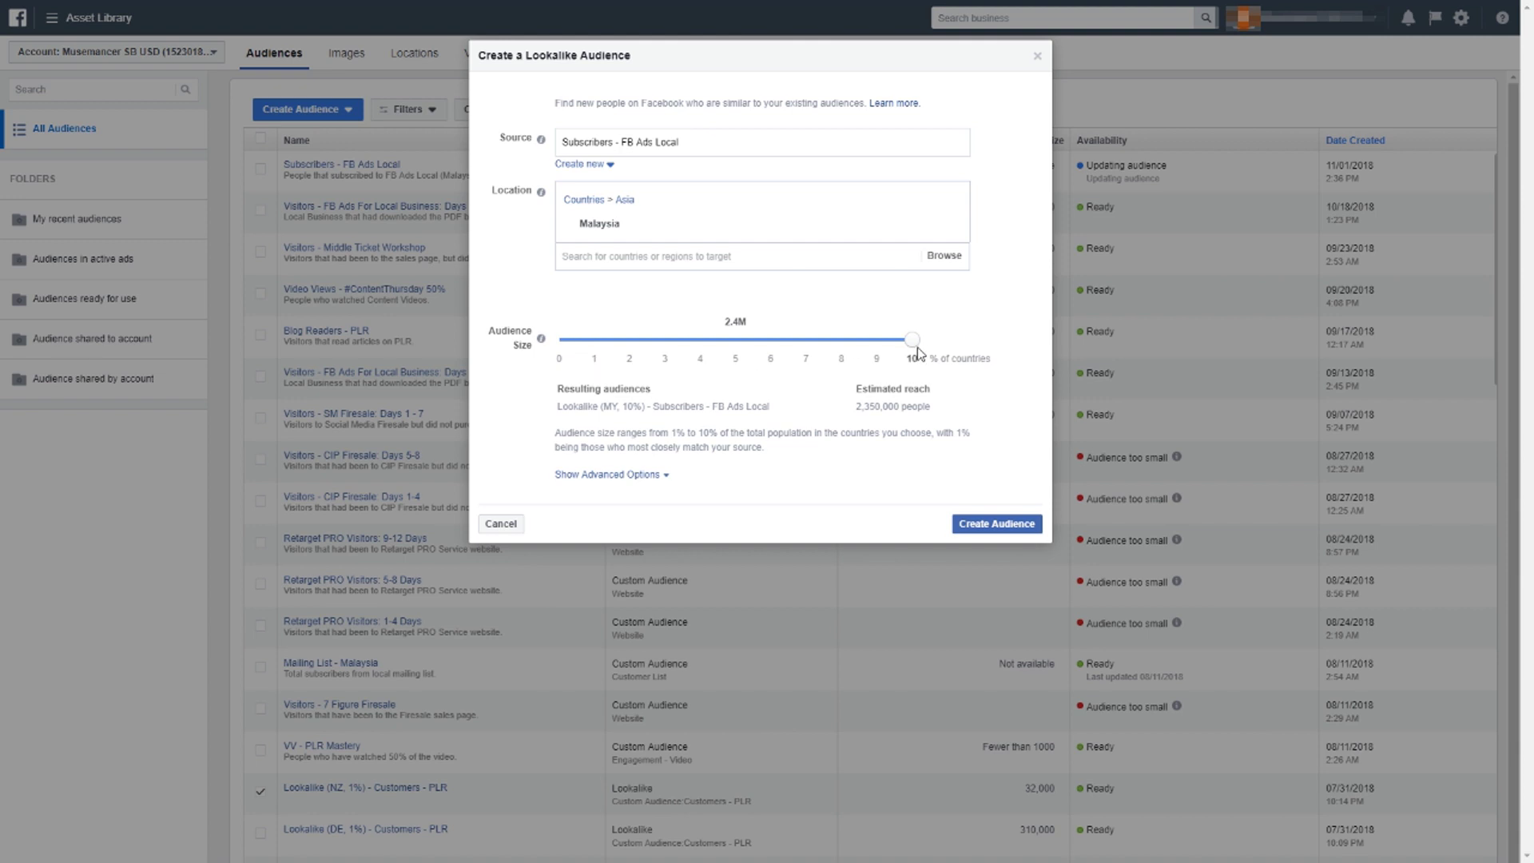
drag(911, 353, 594, 357)
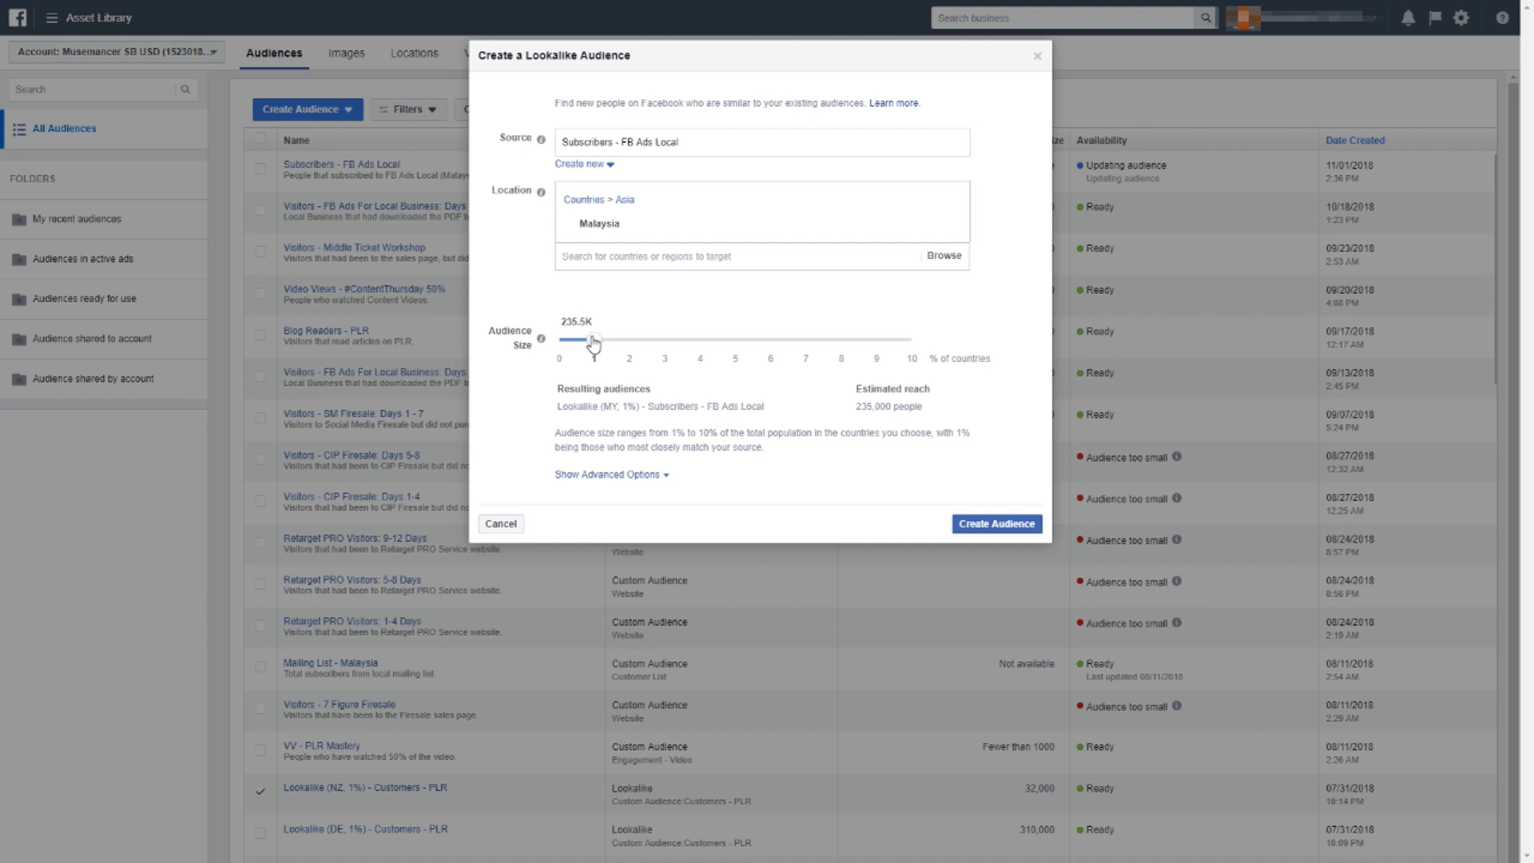
mouse_move(592, 344)
mouse_down()
mouse_move(935, 357)
mouse_move(596, 356)
mouse_up()
Set Number of Audiences to 1 at 1% size and create the Malaysia lookalike
click(635, 475)
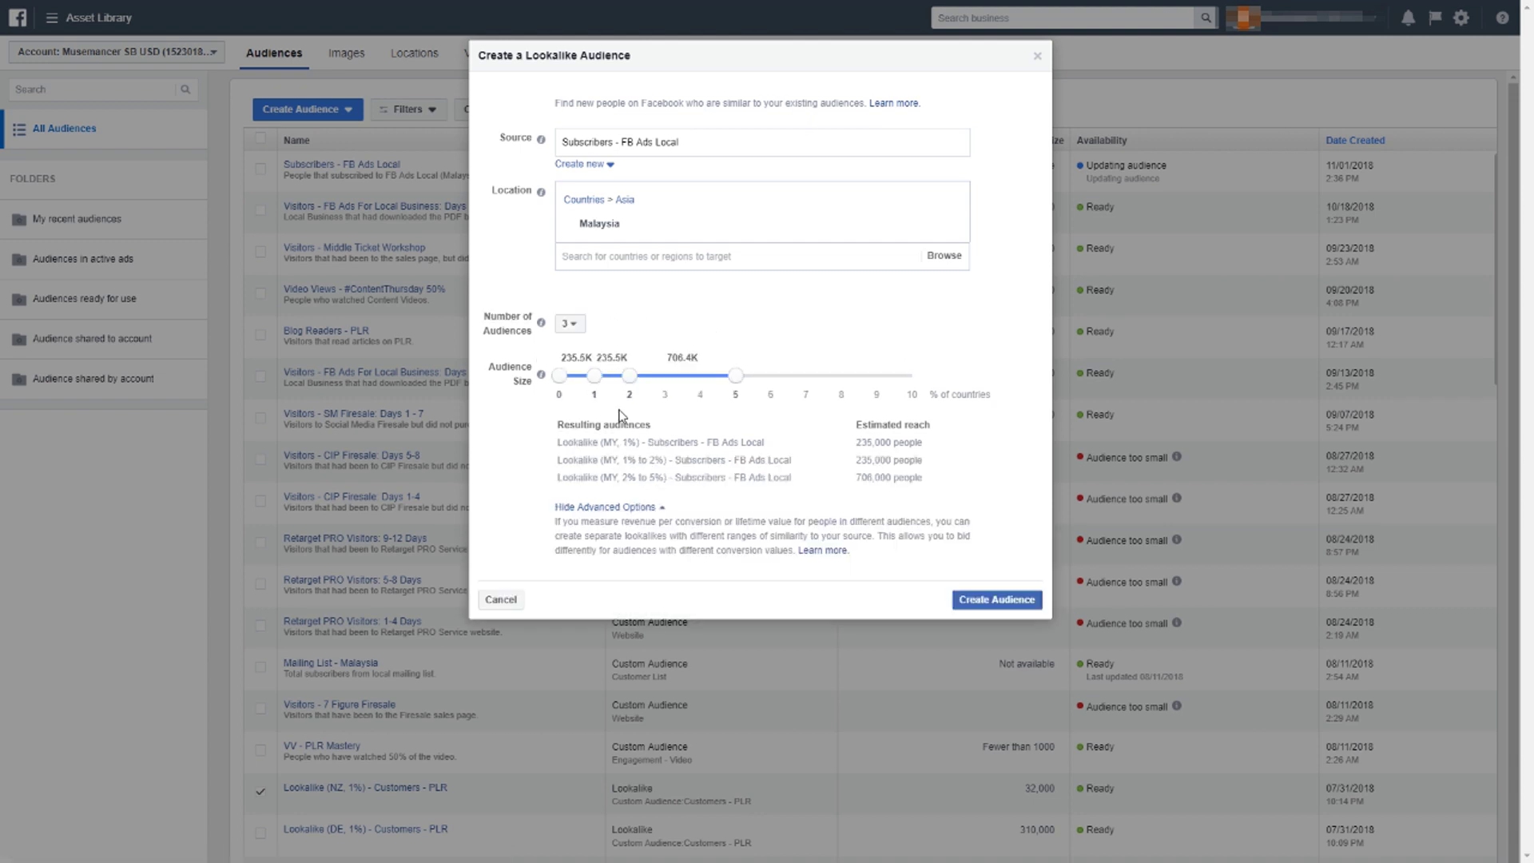
drag(629, 375, 616, 381)
click(570, 323)
click(581, 370)
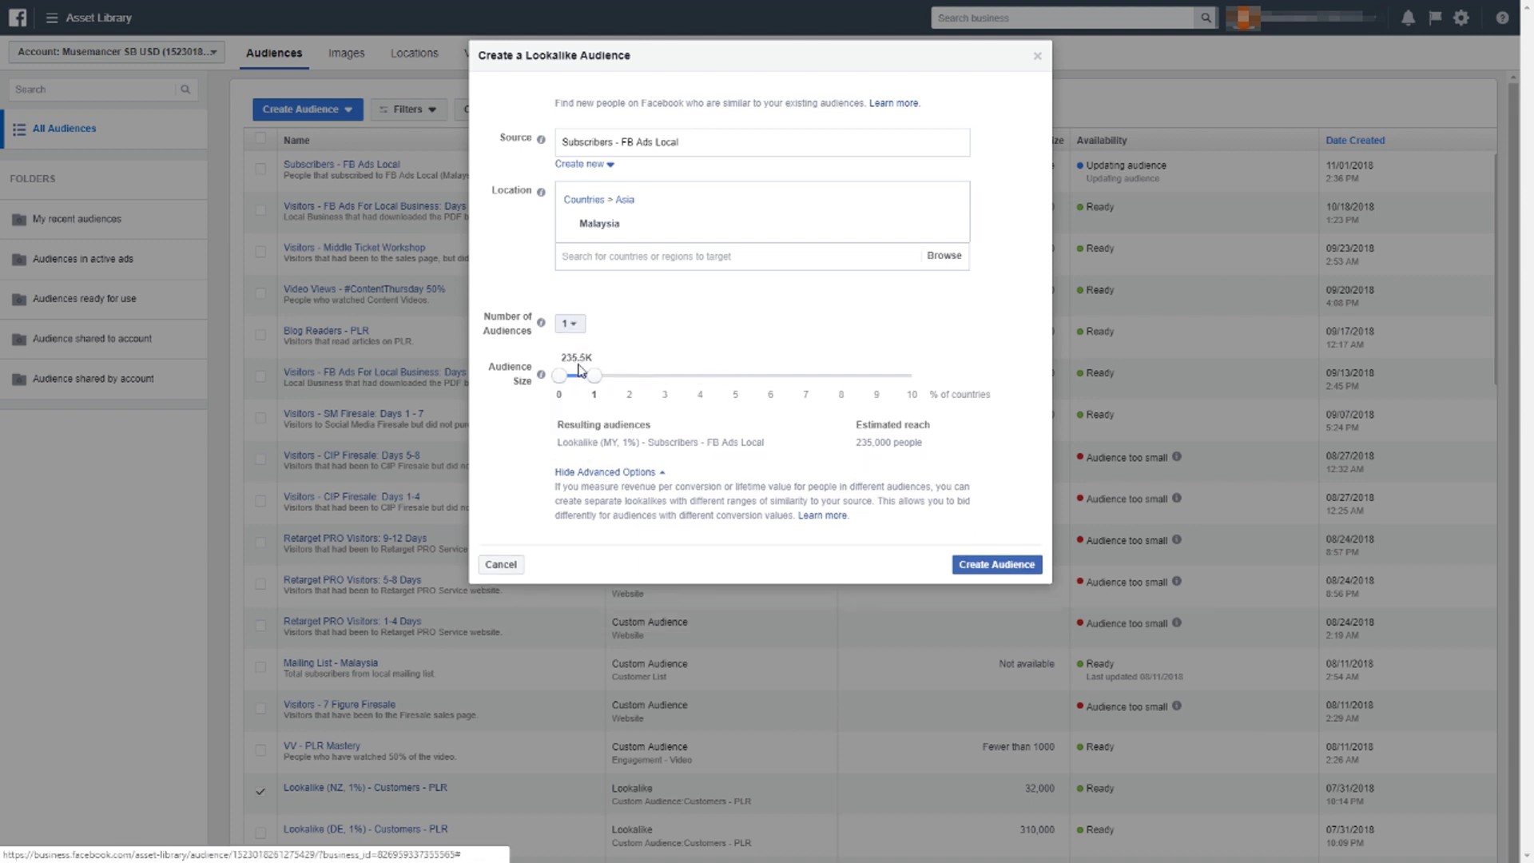
mouse_move(587, 379)
mouse_down()
mouse_move(628, 380)
mouse_move(611, 384)
mouse_up()
click(982, 565)
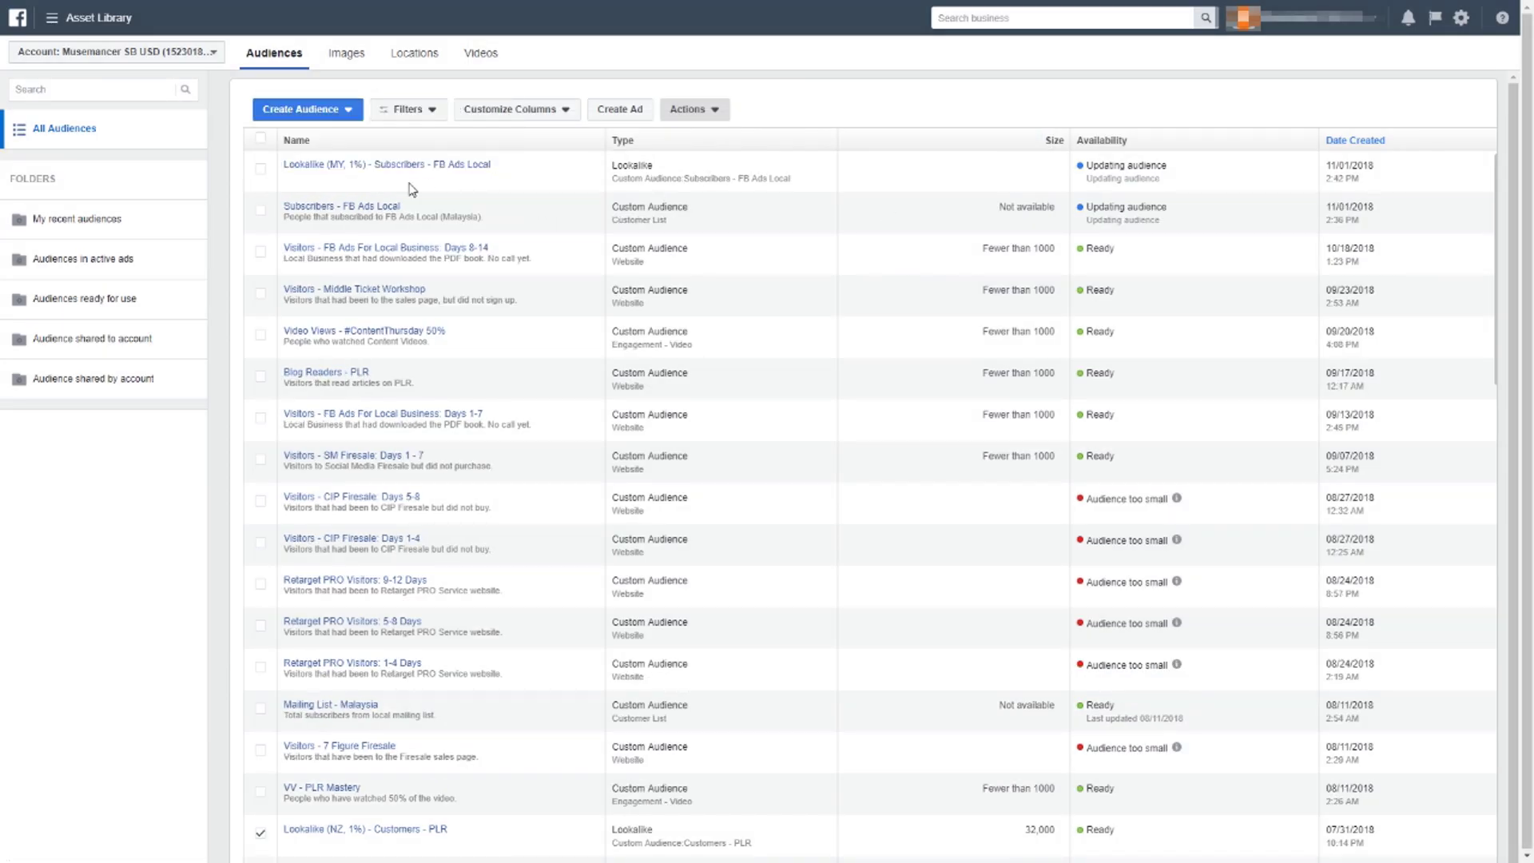
Check the details of the new Lookalike (MY, 1%) - Subscribers - FB Ads Local row
mouse_move(418, 172)
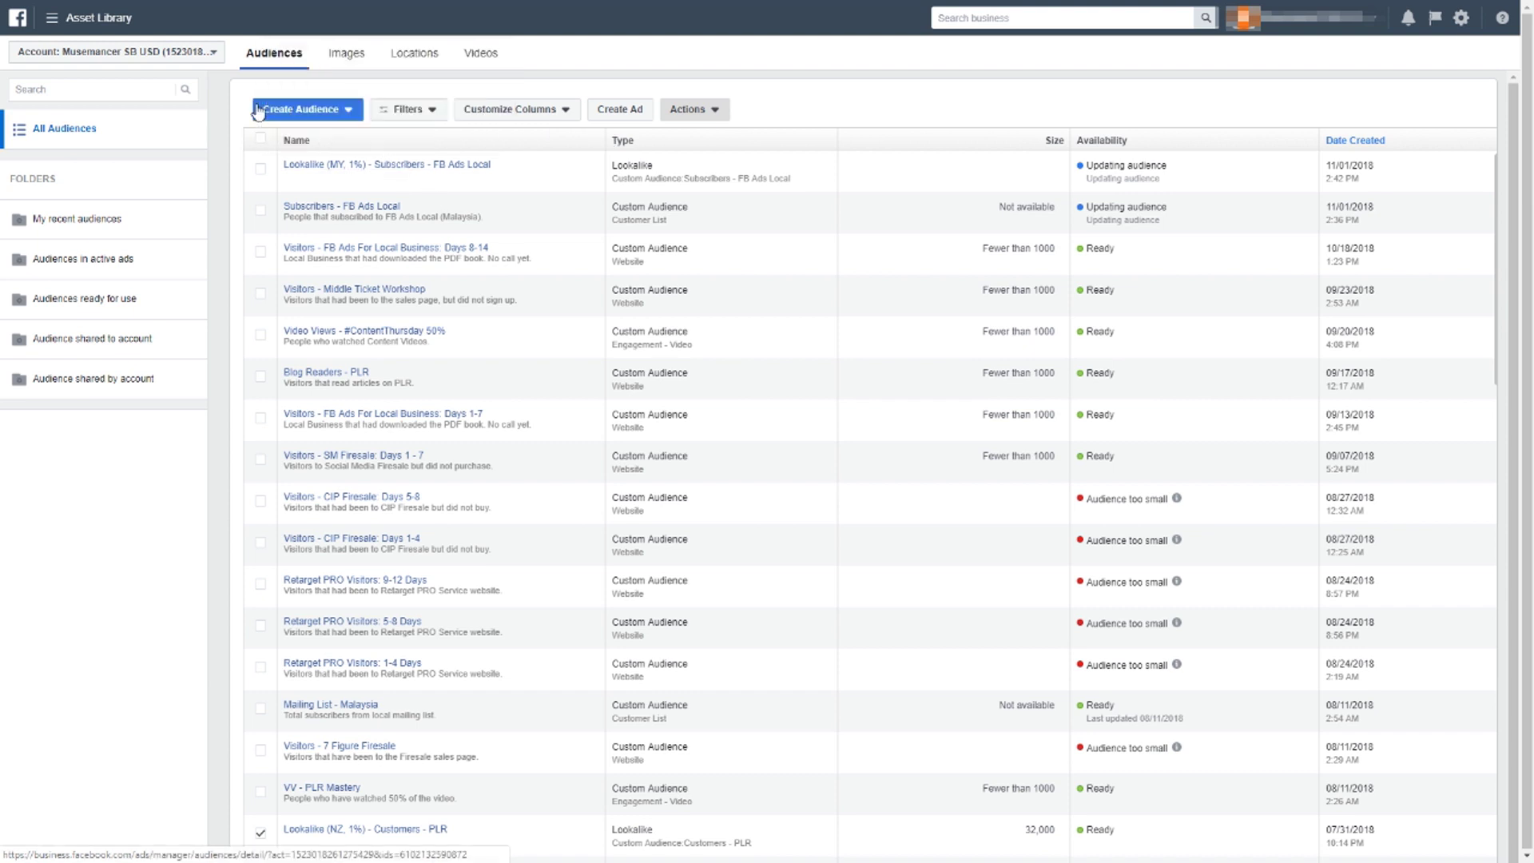
Open a new Lookalike Audience form, discarding an accidentally opened Custom Audience form
click(274, 111)
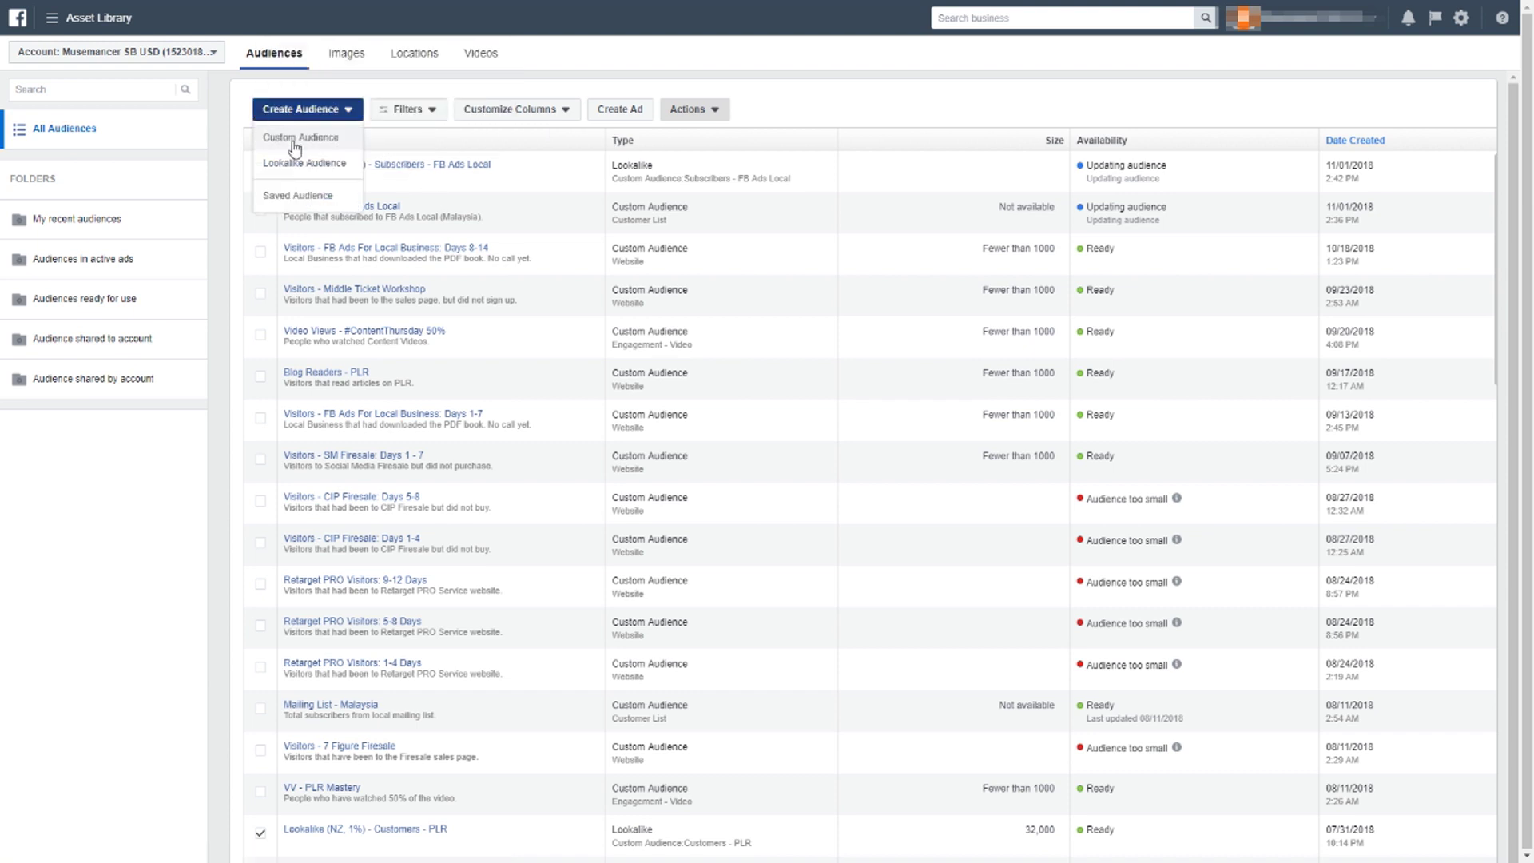
click(297, 142)
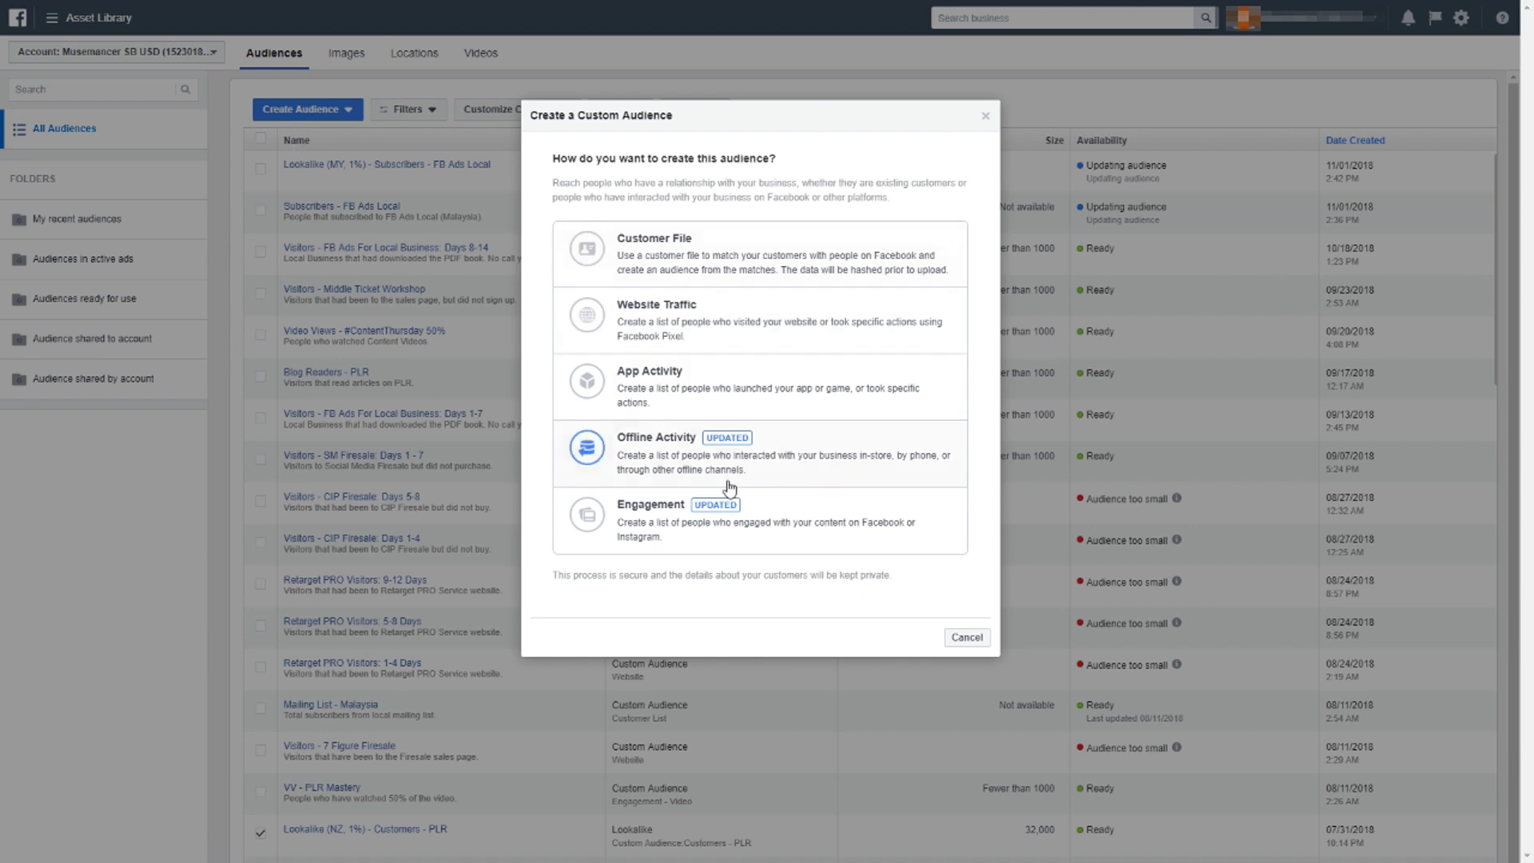
click(962, 636)
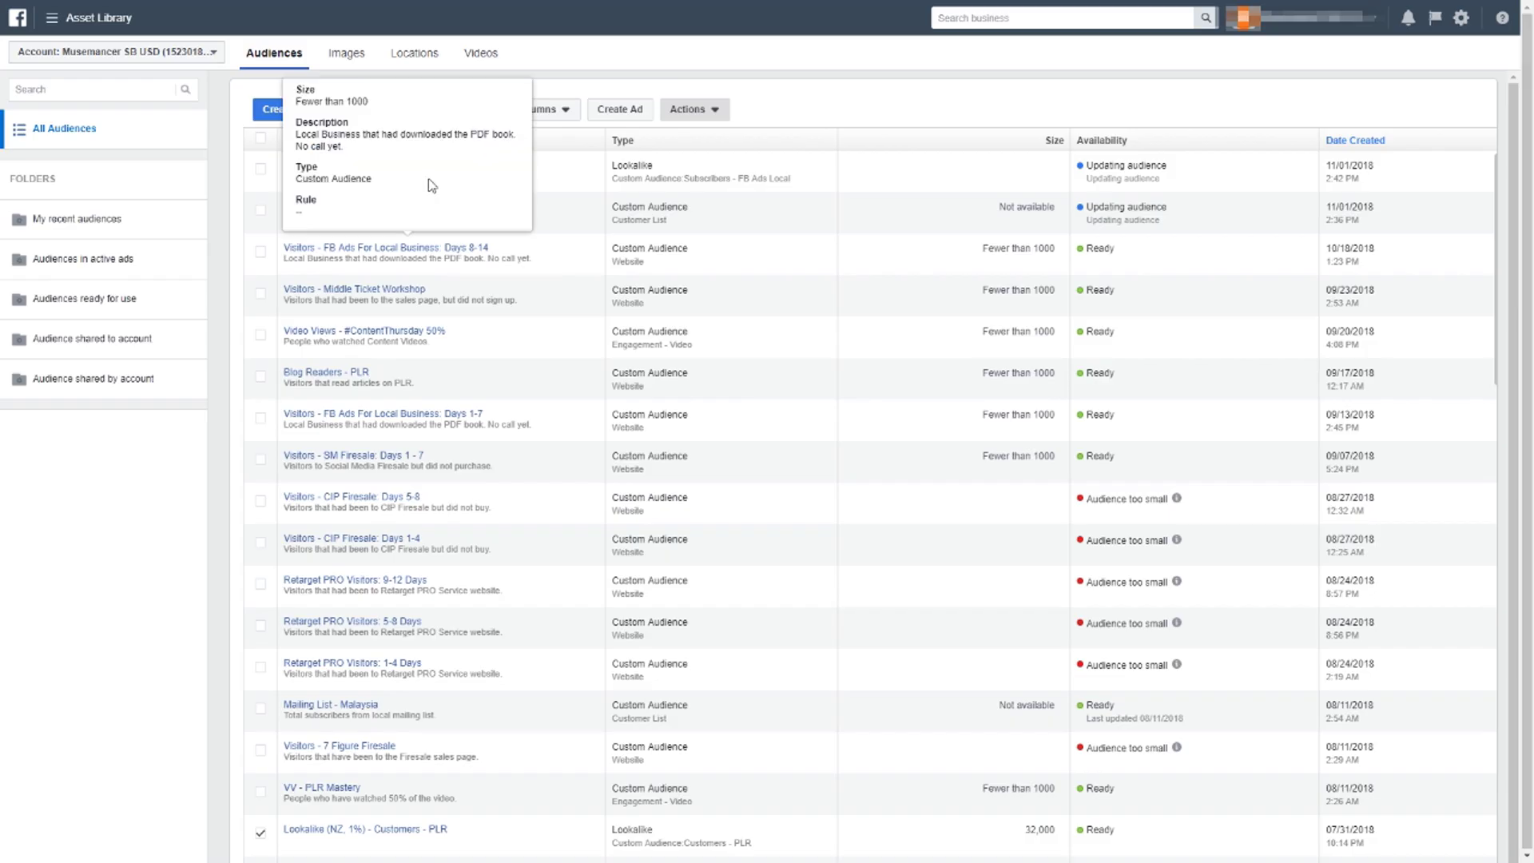
click(276, 109)
click(297, 163)
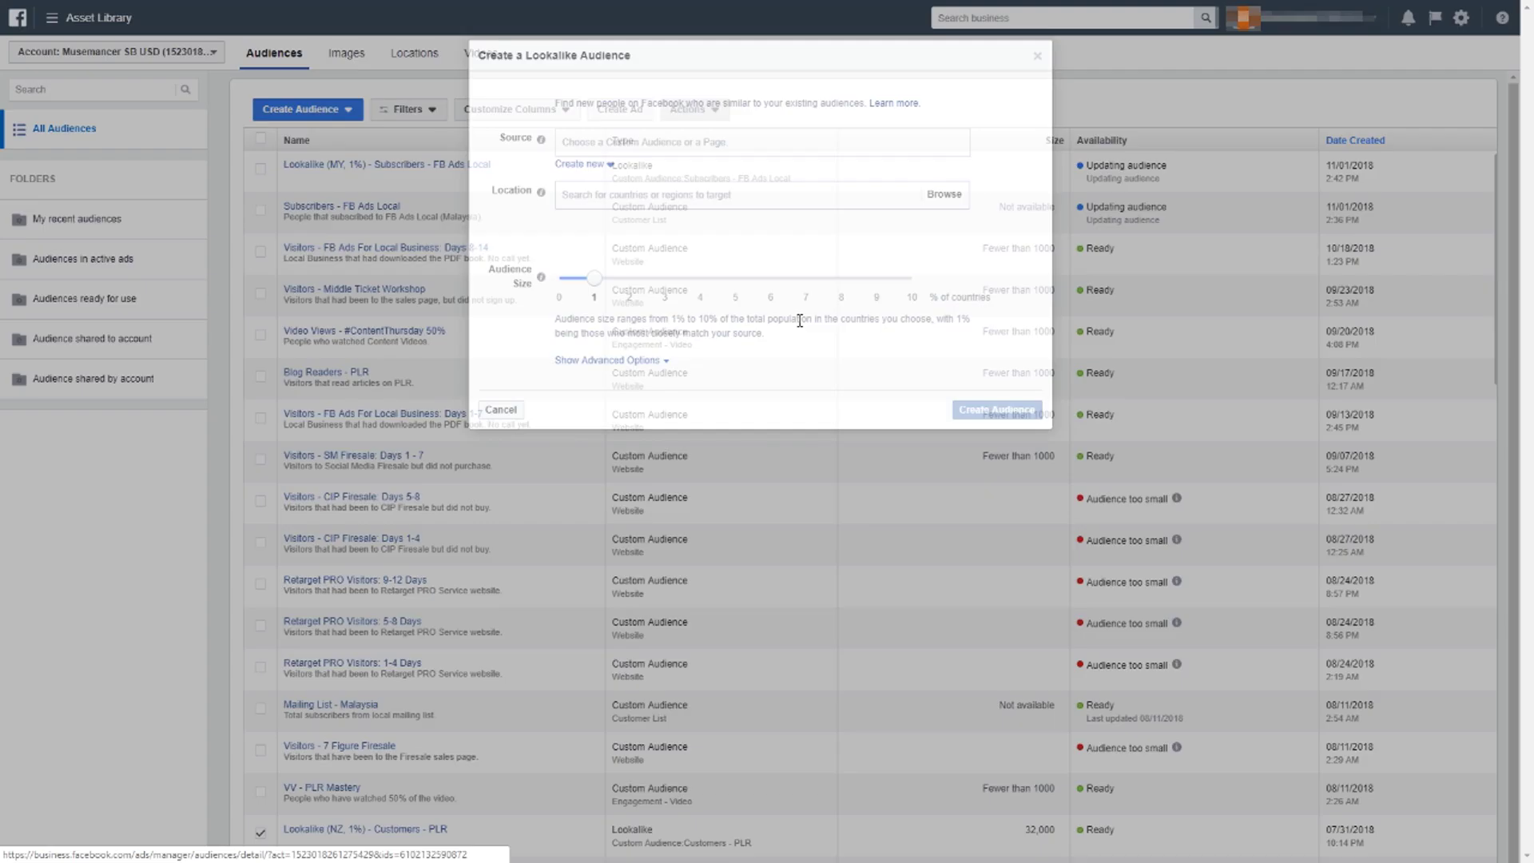
Use Subscribers - FB Ads Local as the source and Malaysia as the location
click(631, 141)
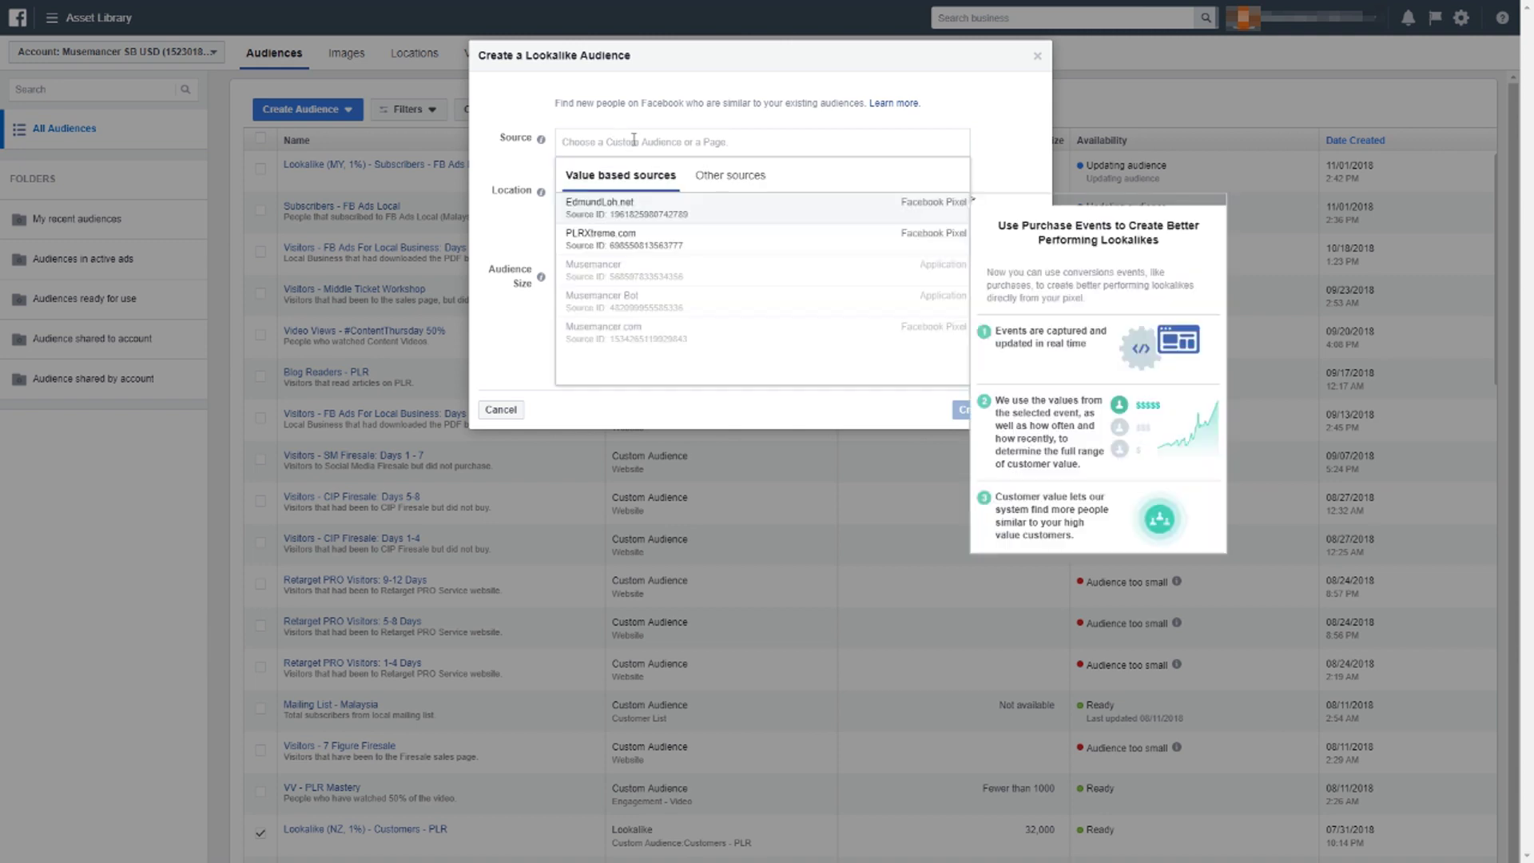
click(723, 176)
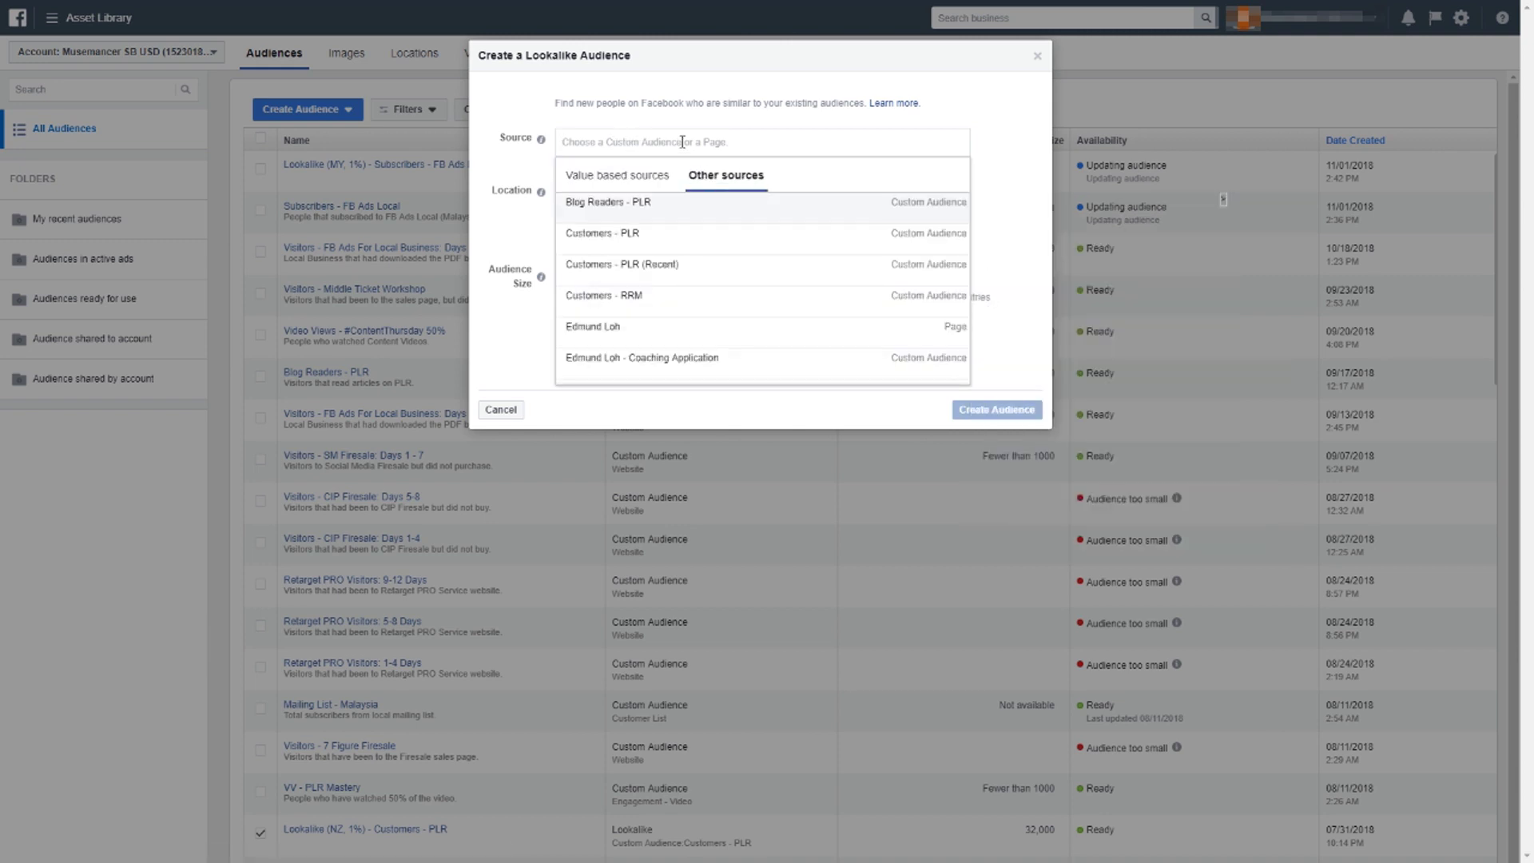
text(subsc)
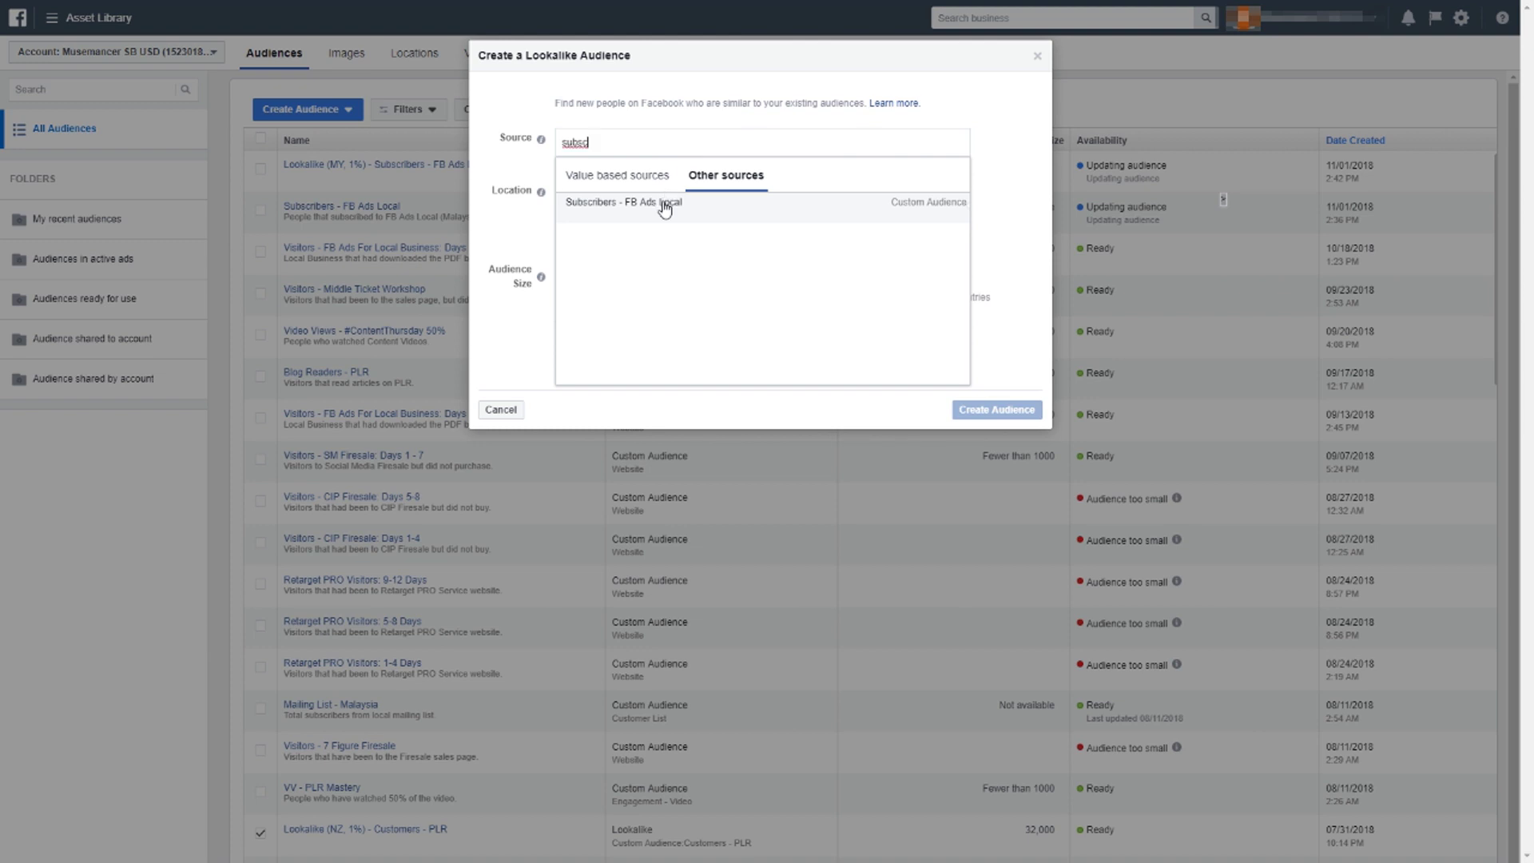
click(664, 205)
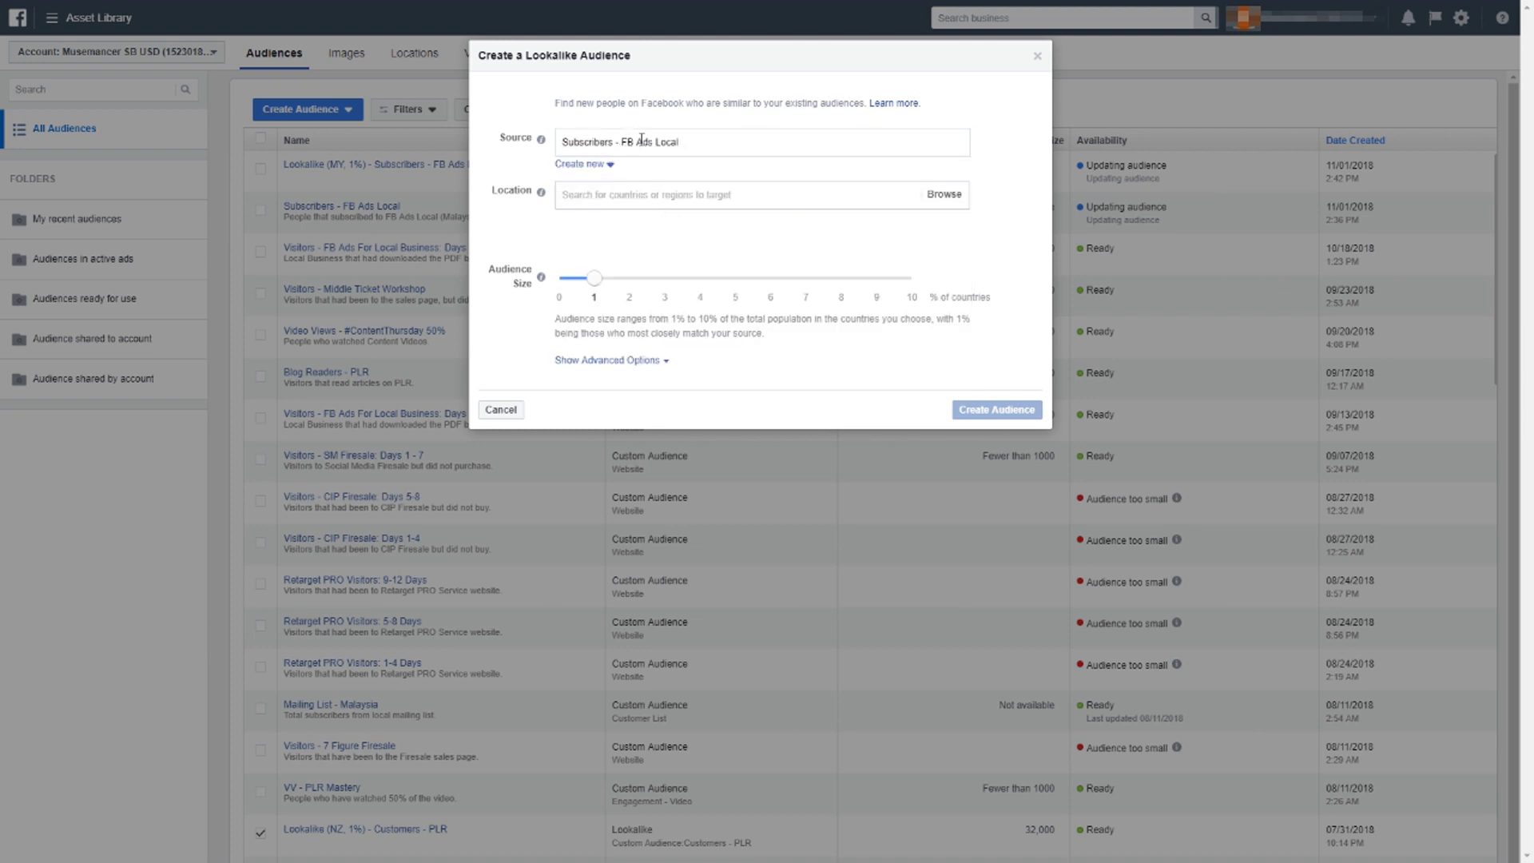
click(625, 192)
text(malaysia)
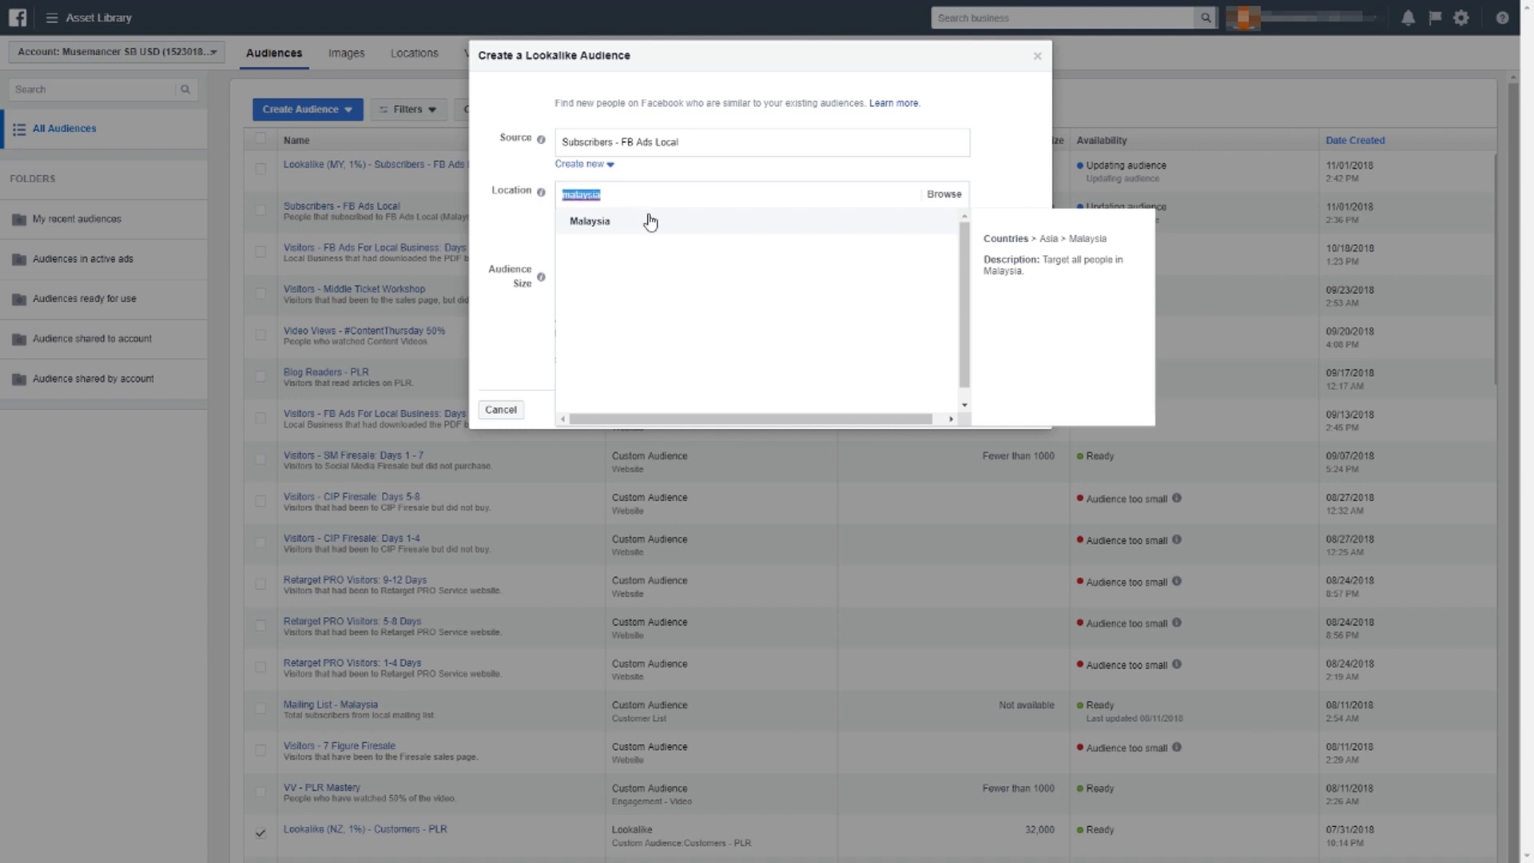
click(647, 217)
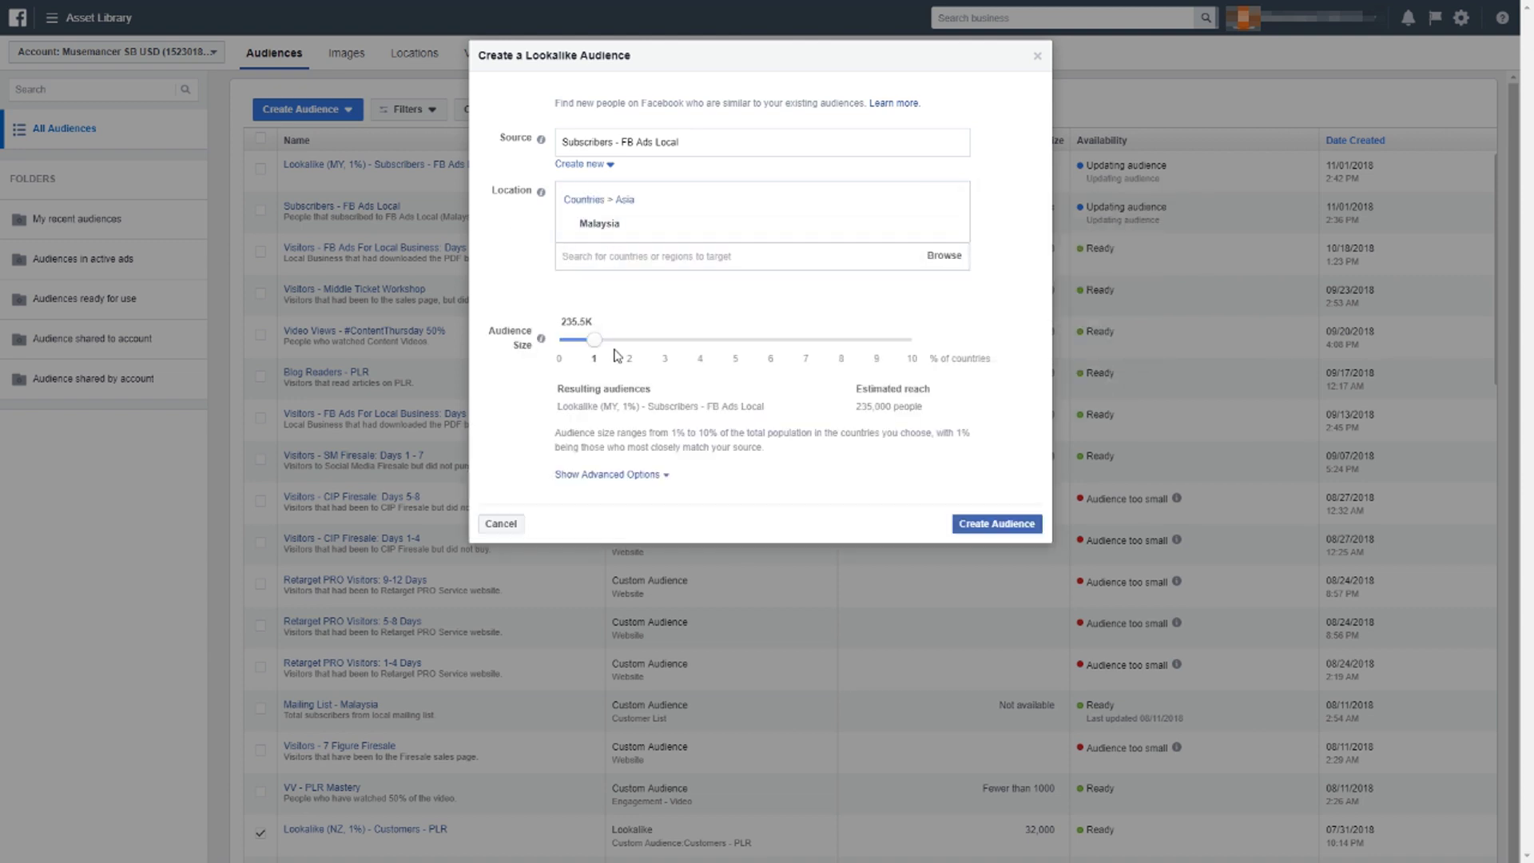
Set 1 audience with a 1% to 2% size range and create it
click(606, 474)
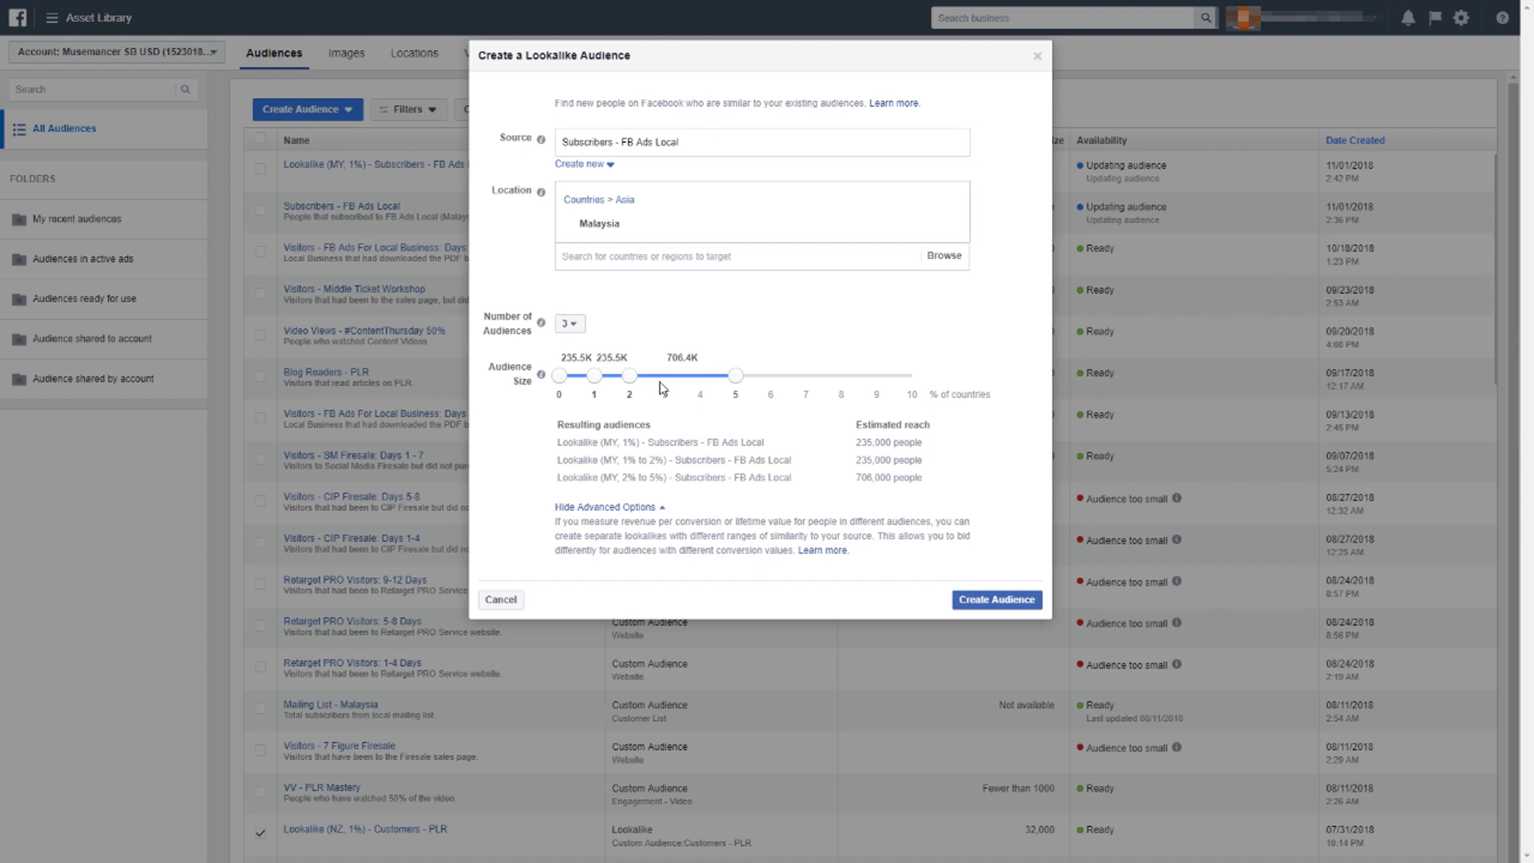
click(570, 323)
click(574, 349)
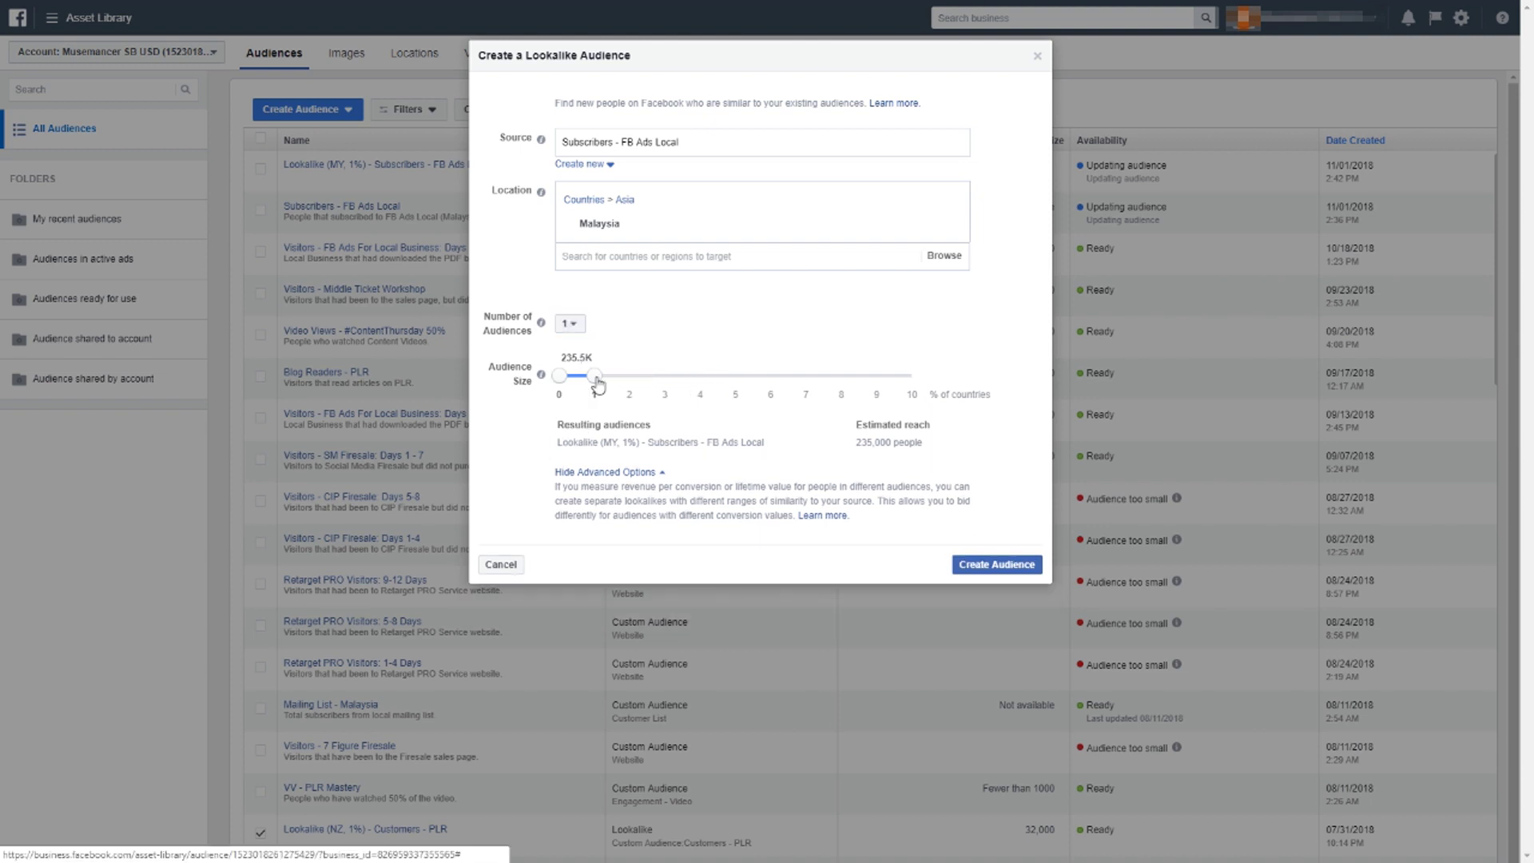
click(623, 382)
drag(560, 381, 595, 389)
click(1024, 569)
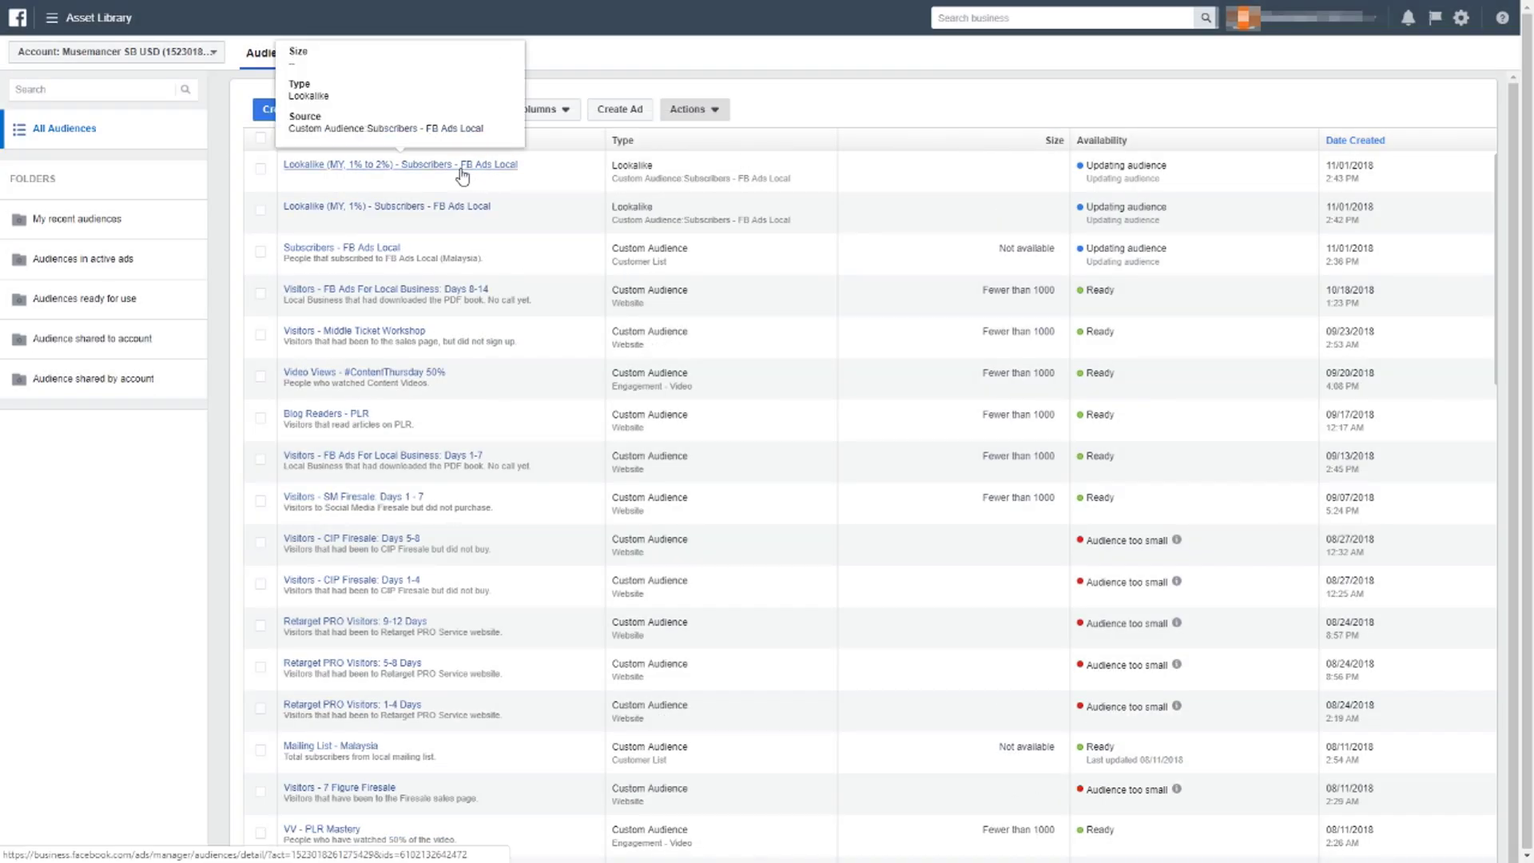
Review the audience list to confirm the new Lookalike (MY, 1% to 2%) row
scroll(466, 200, down, 4)
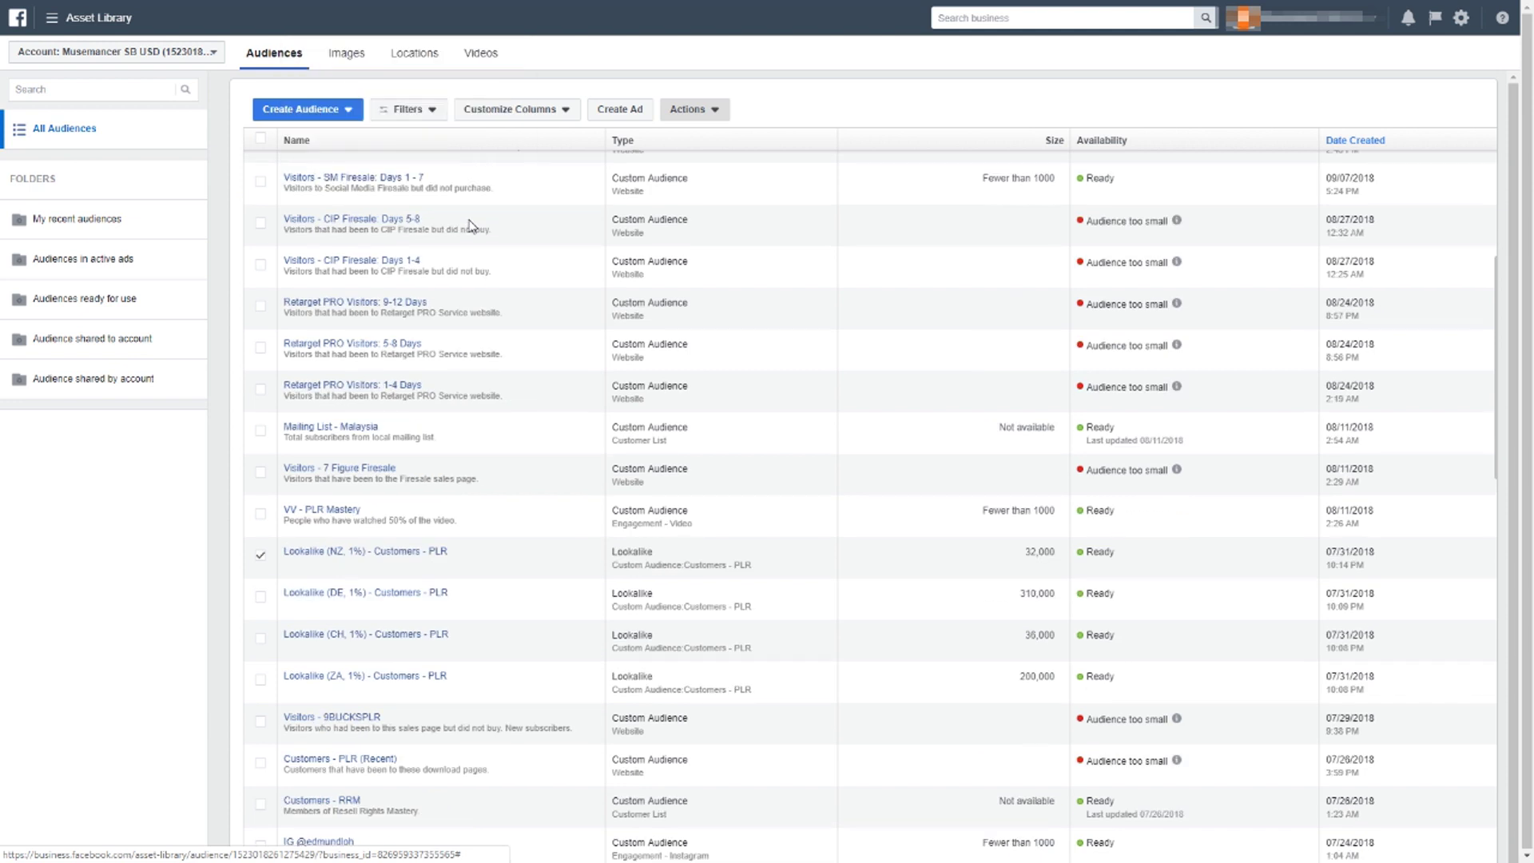
scroll(470, 227, up, 4)
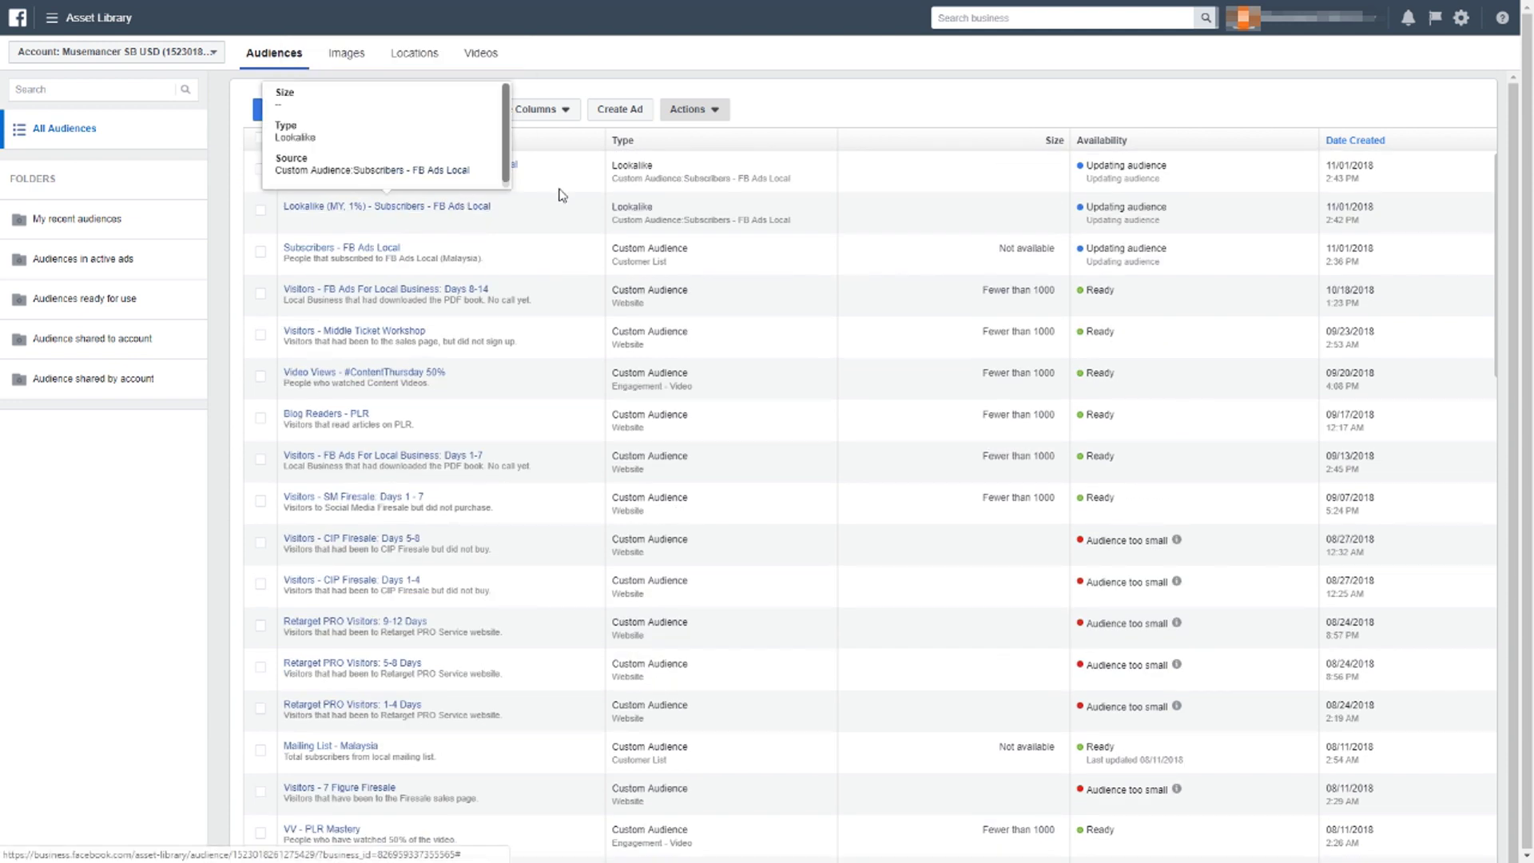
mouse_move(370, 171)
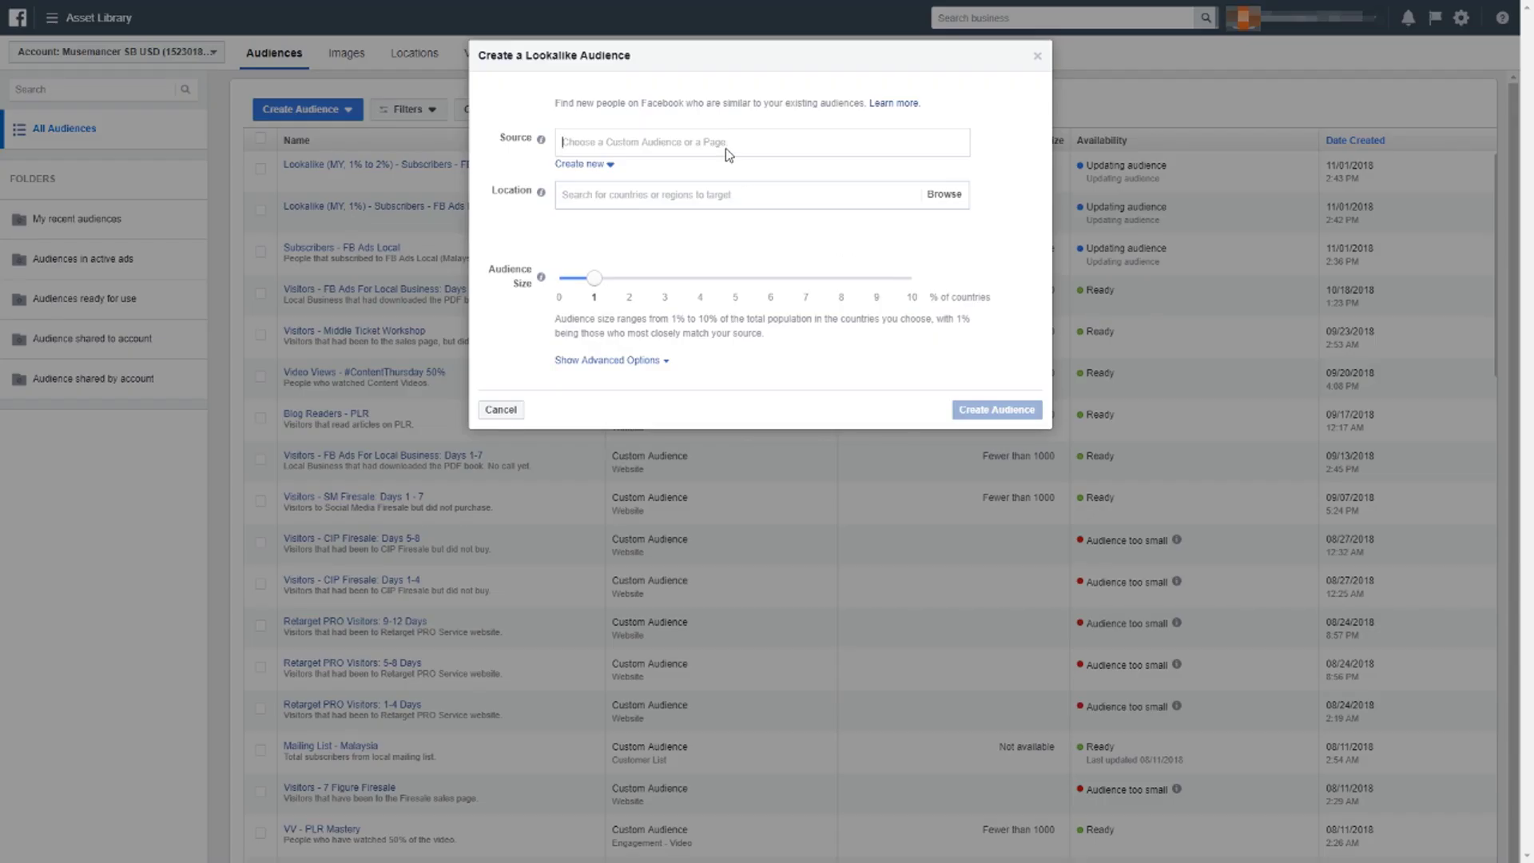
Choose Subscribers - FB Ads Local as the source and Malaysia as the location
click(726, 141)
click(727, 174)
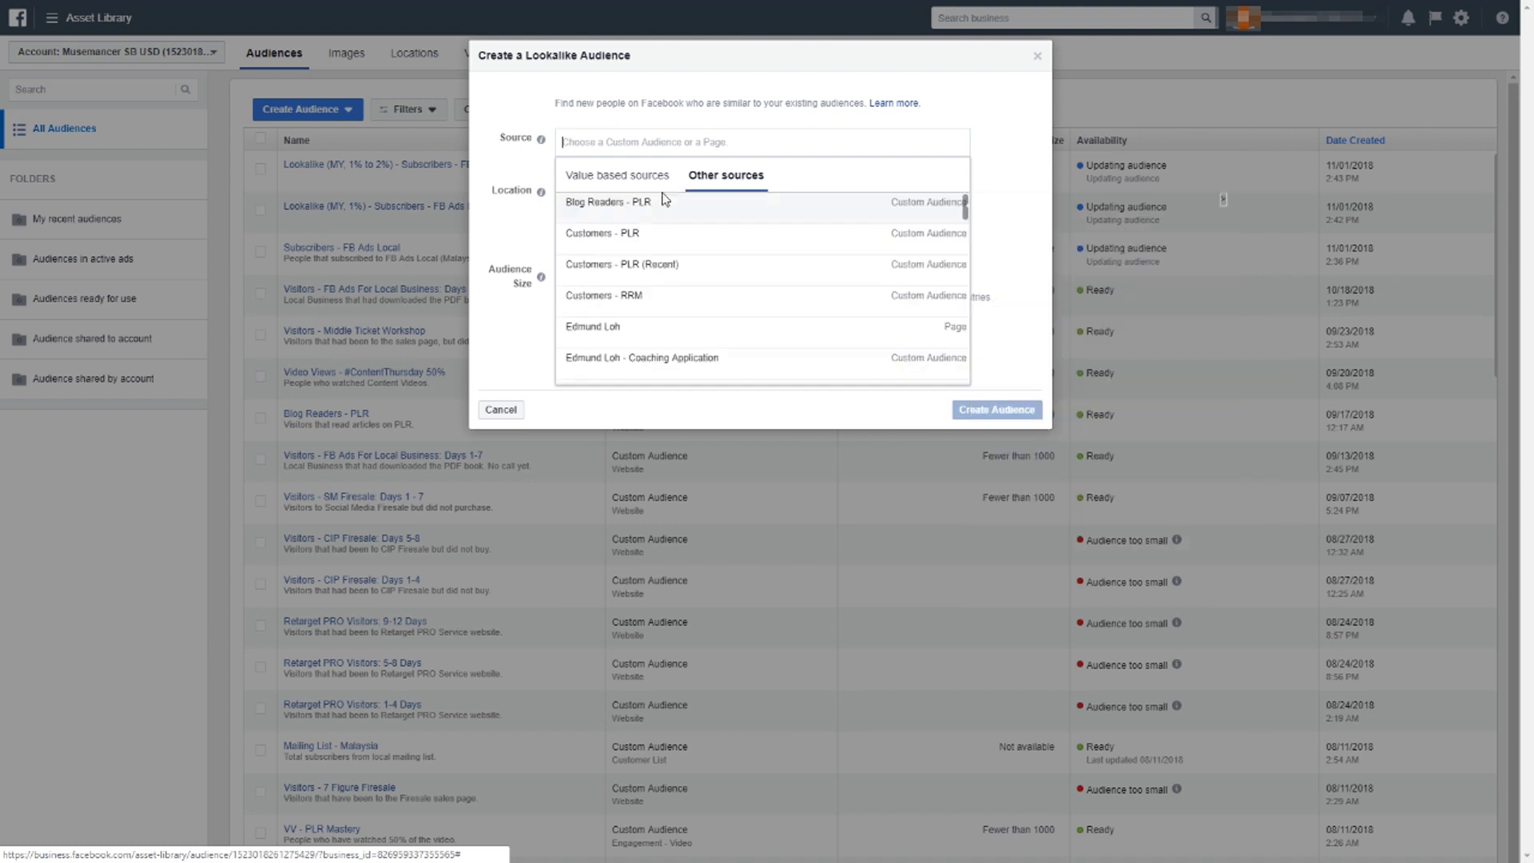
text(sub)
click(650, 206)
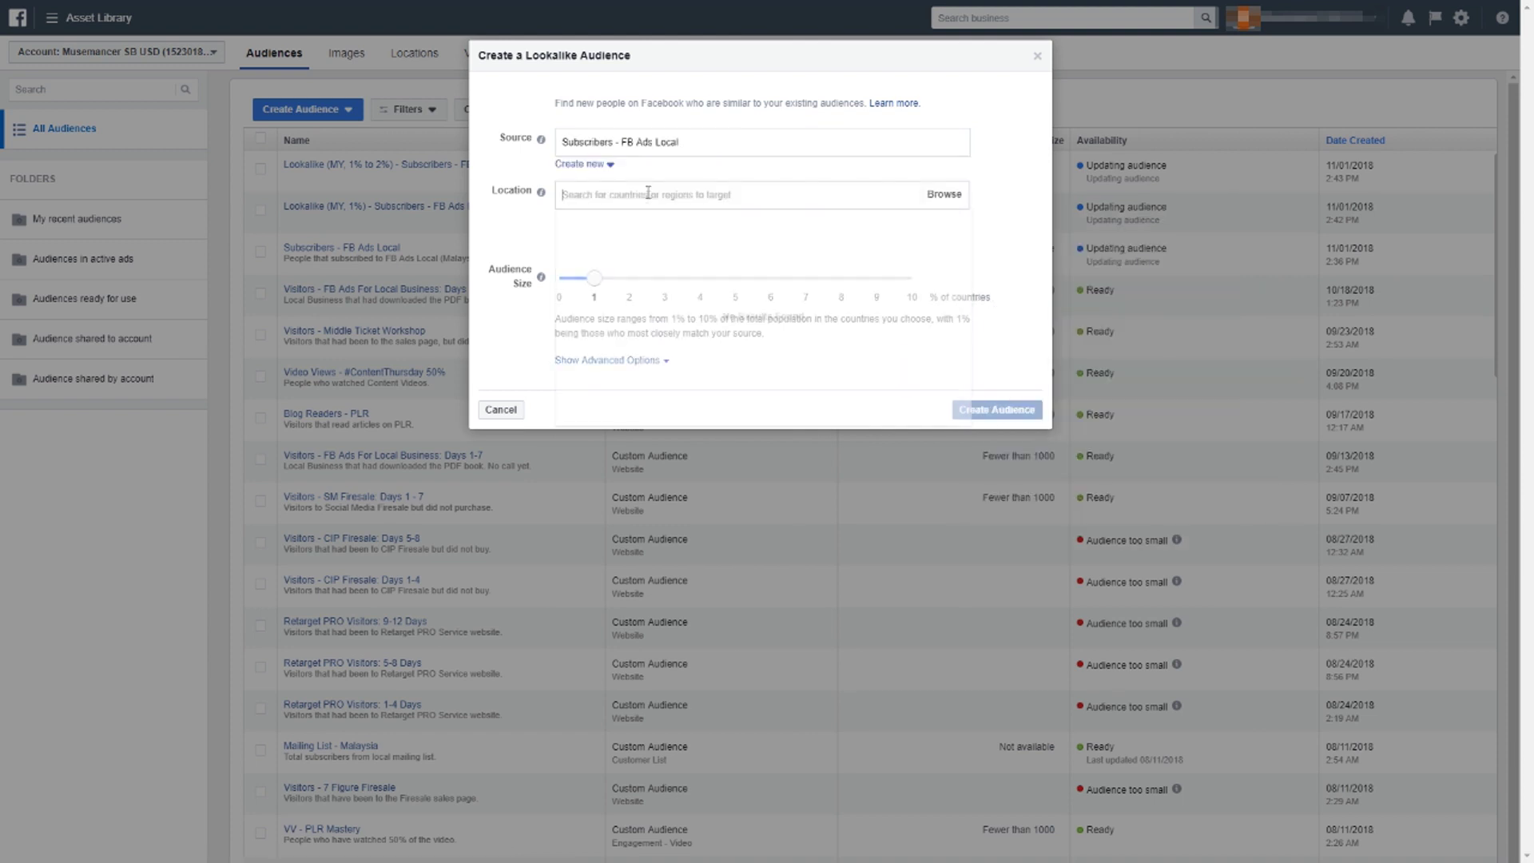
text(malaysia)
click(621, 216)
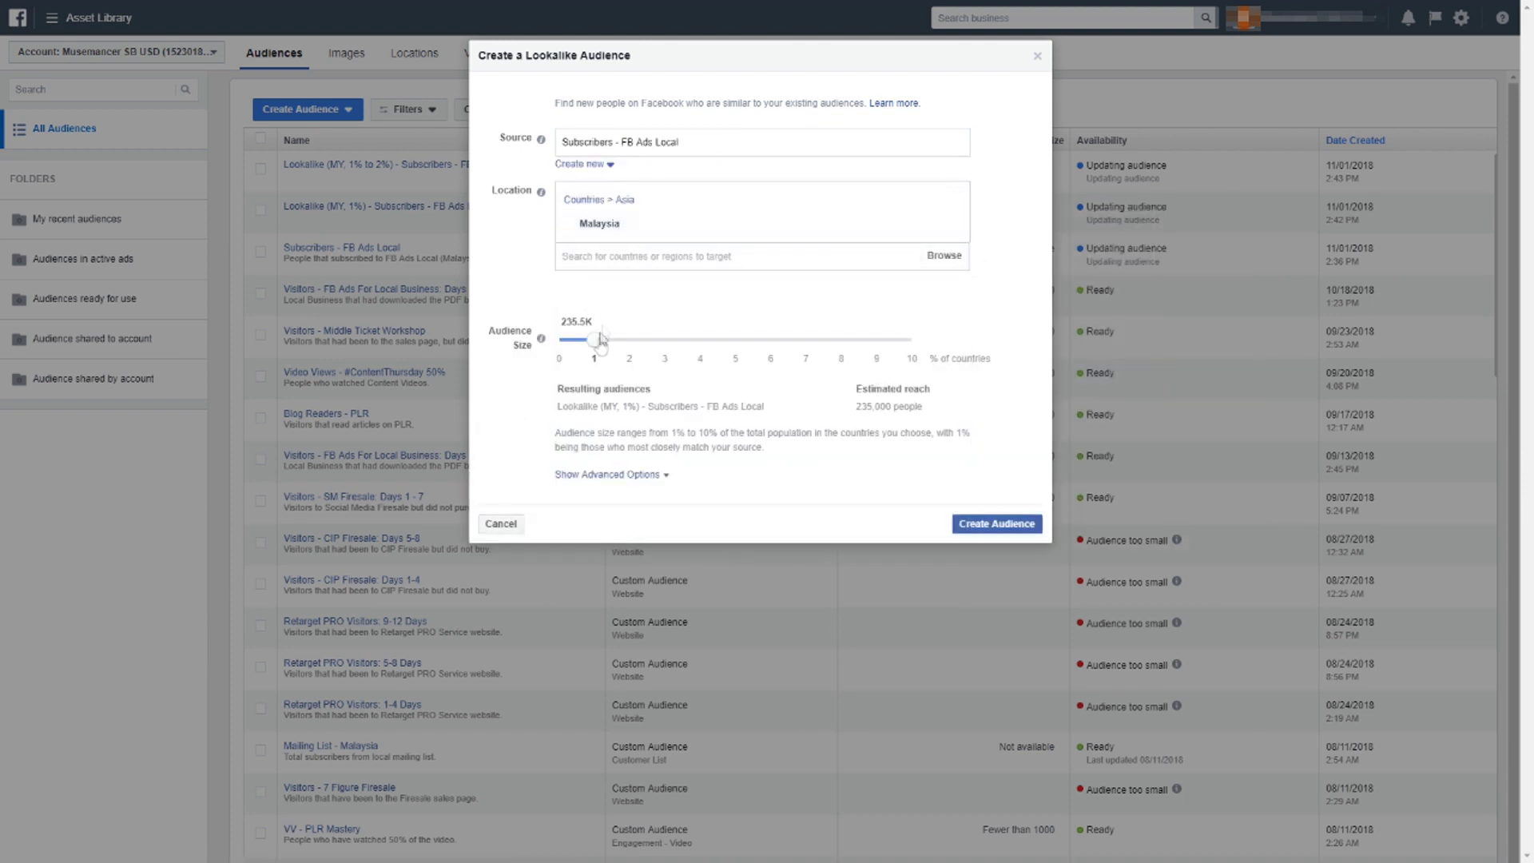
Set 1 audience with a 2% to 3% size range and create it
click(620, 485)
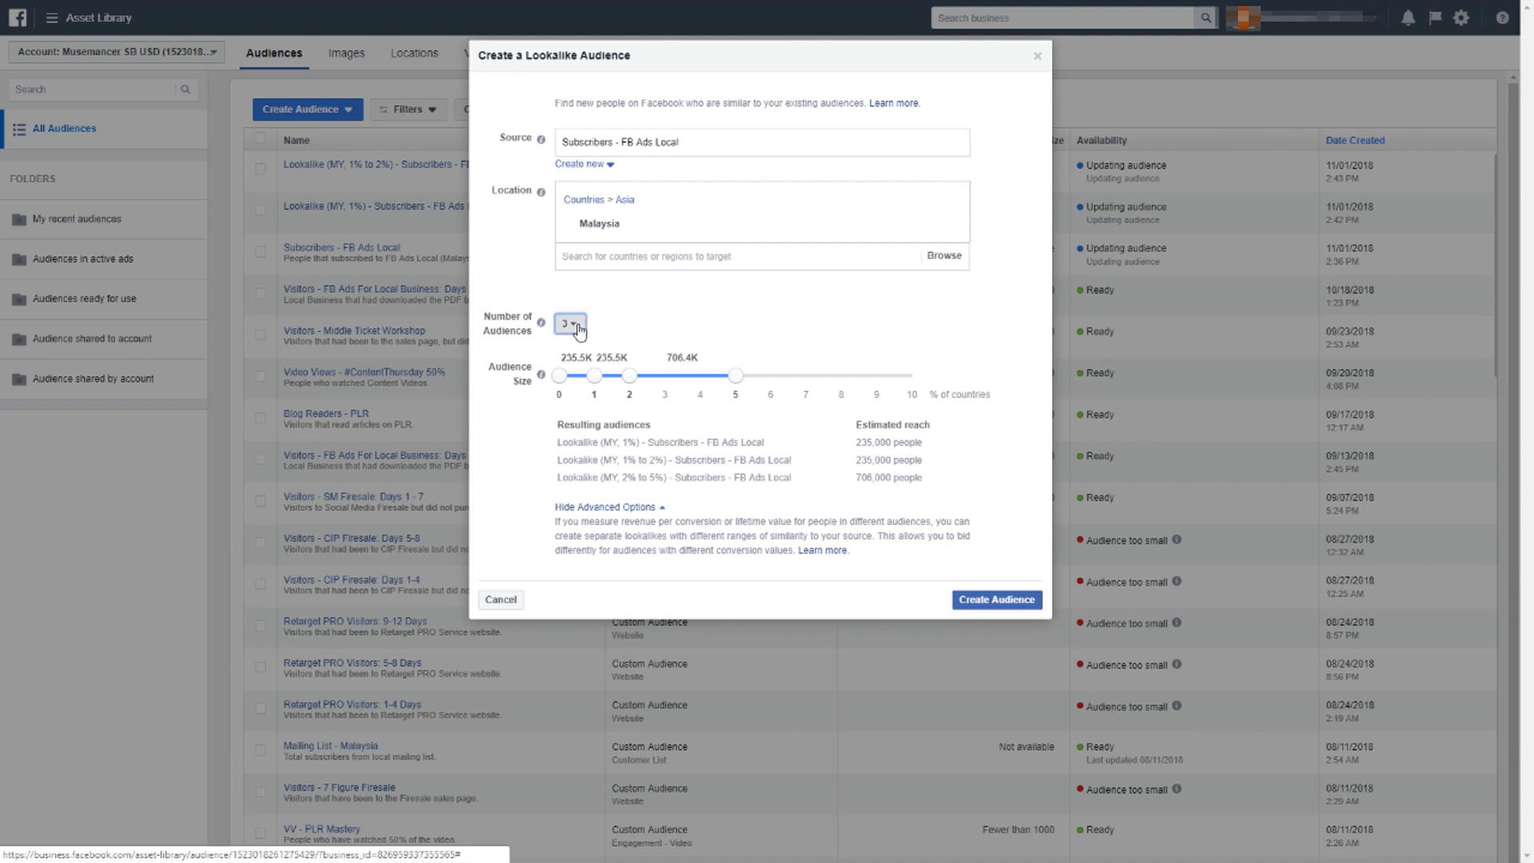
click(570, 323)
click(572, 353)
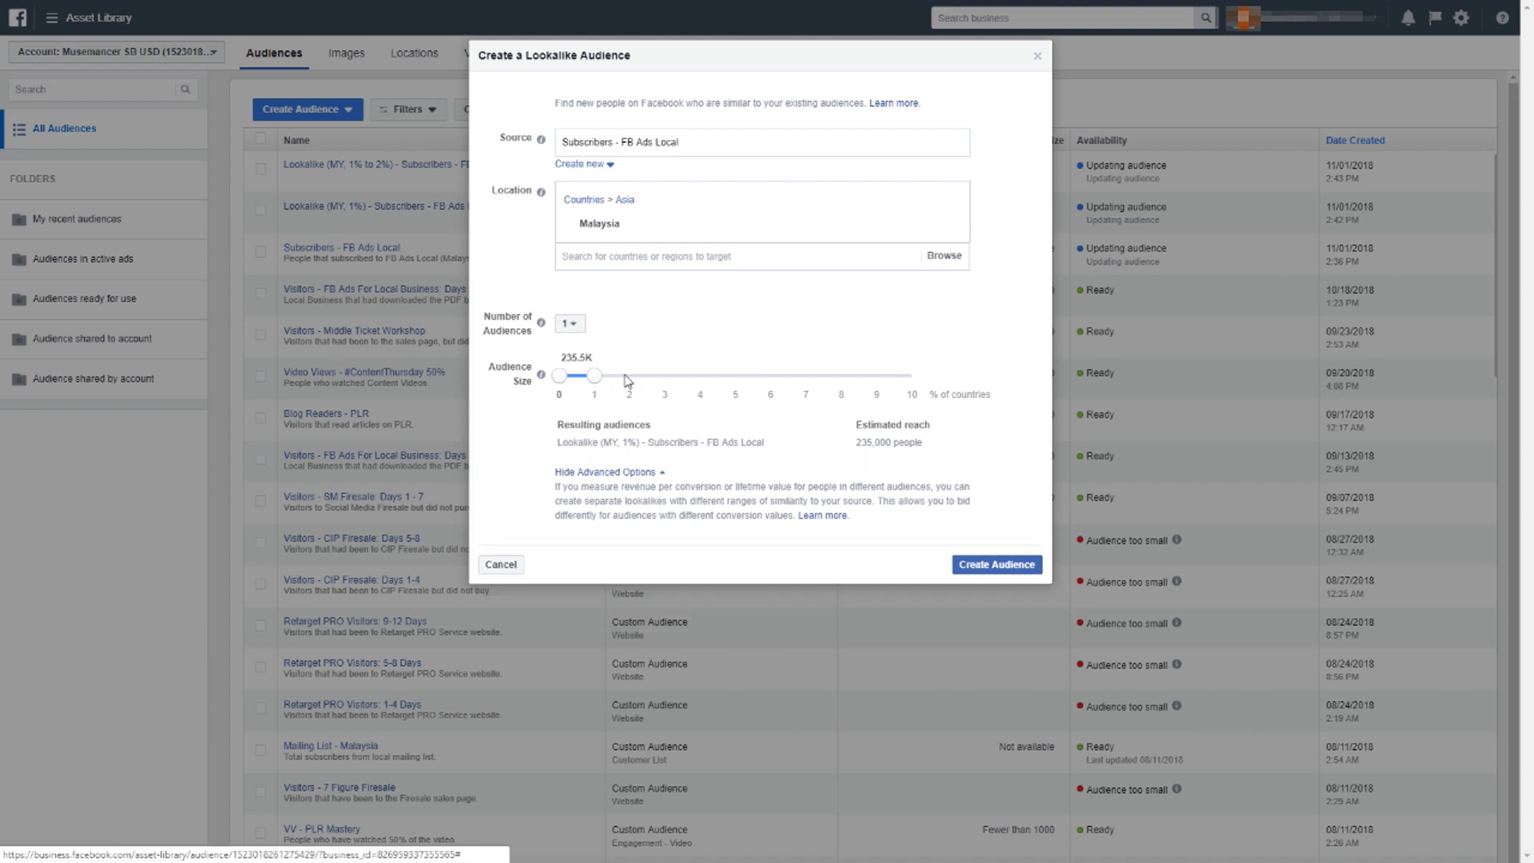
drag(628, 377, 665, 377)
drag(559, 375, 629, 385)
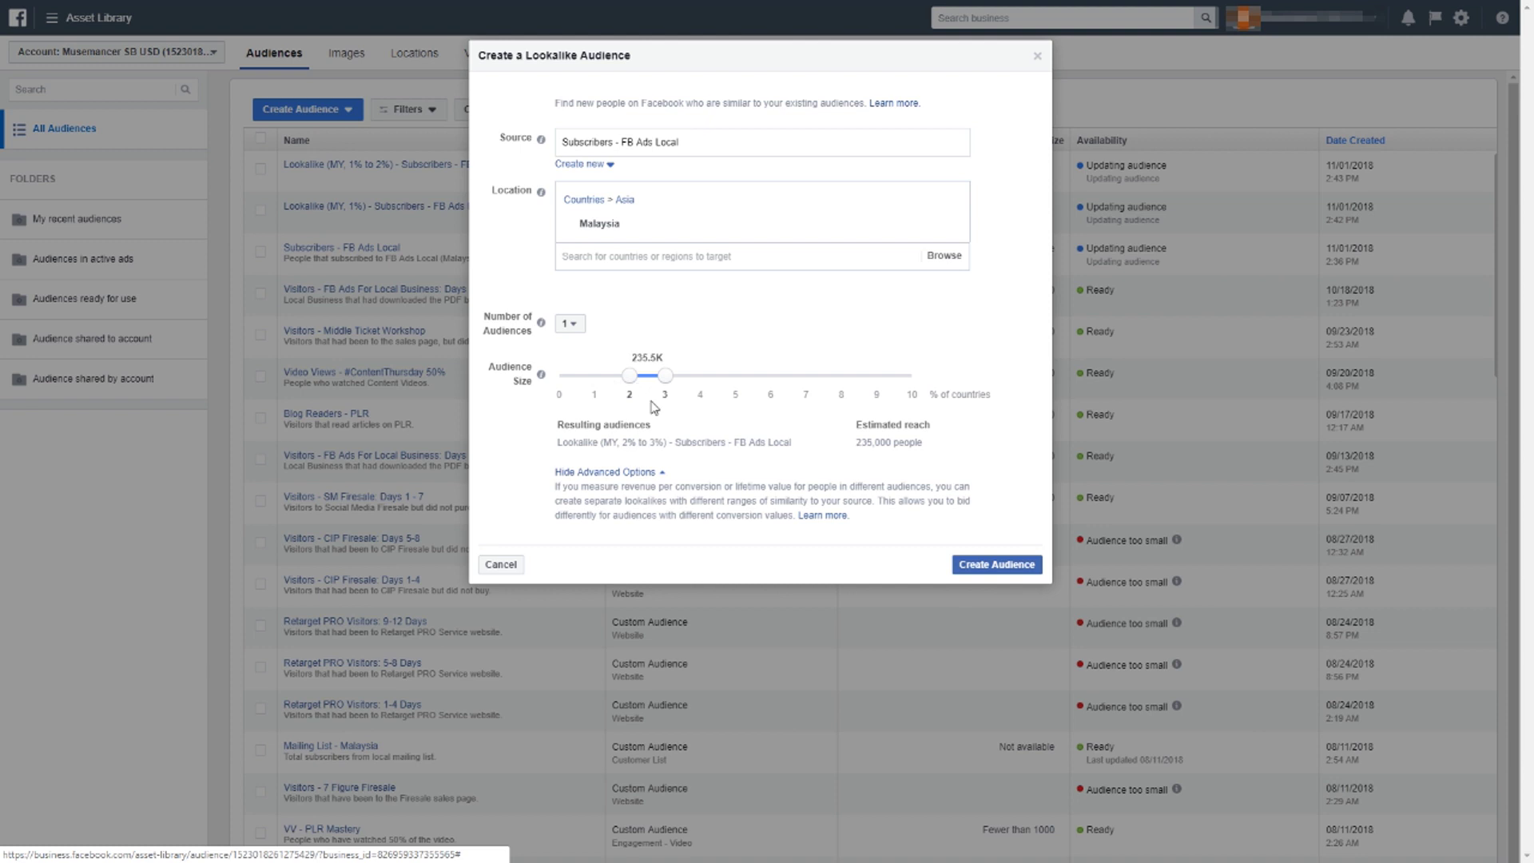
click(1008, 567)
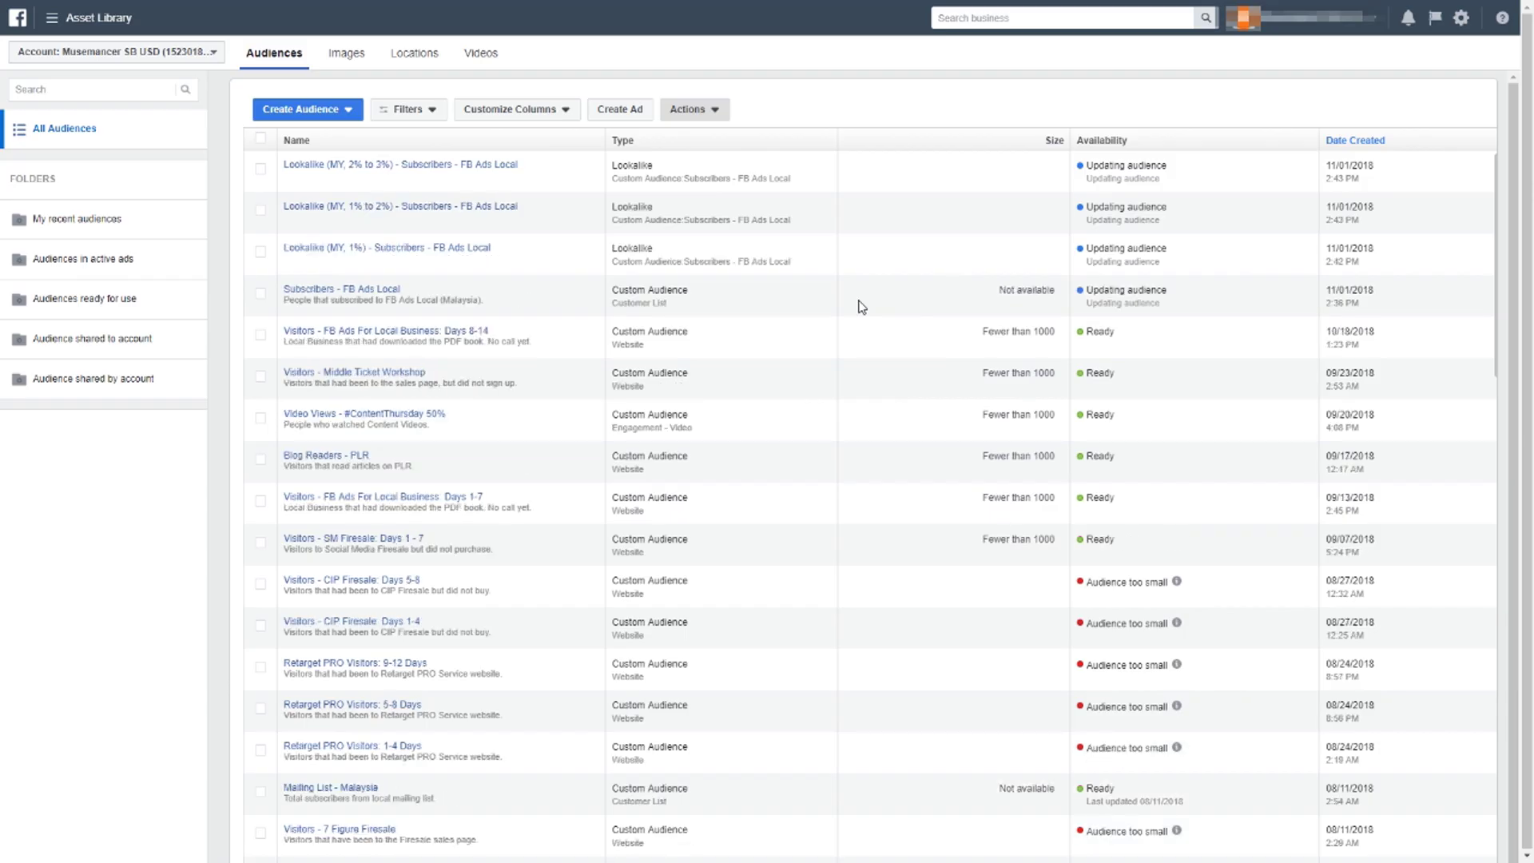
Tick the 1%, 1% to 2% and 2% to 3% Malaysia lookalike rows
click(260, 252)
click(260, 210)
click(261, 169)
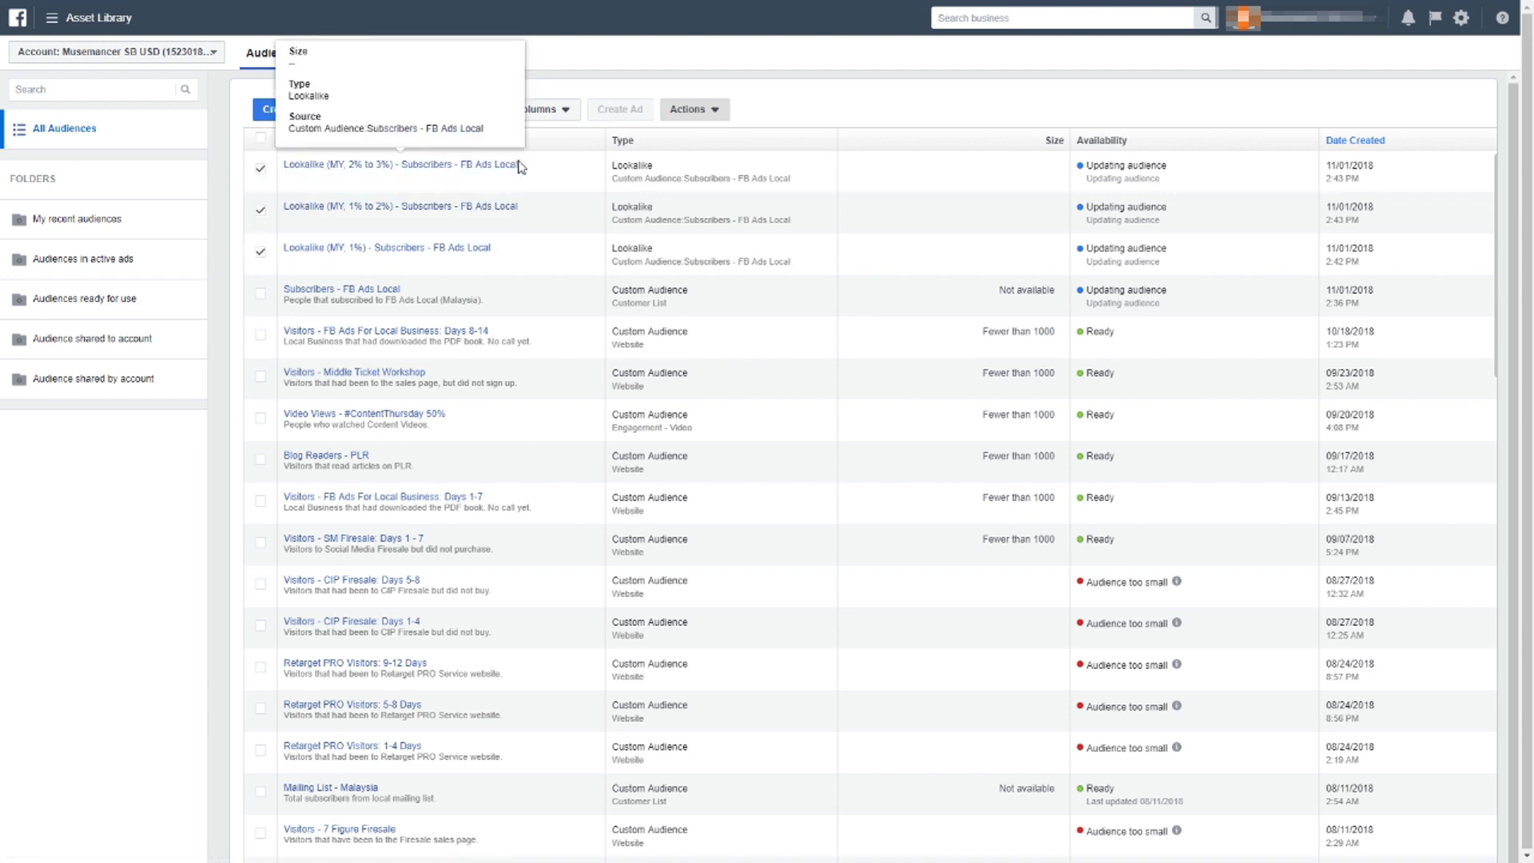